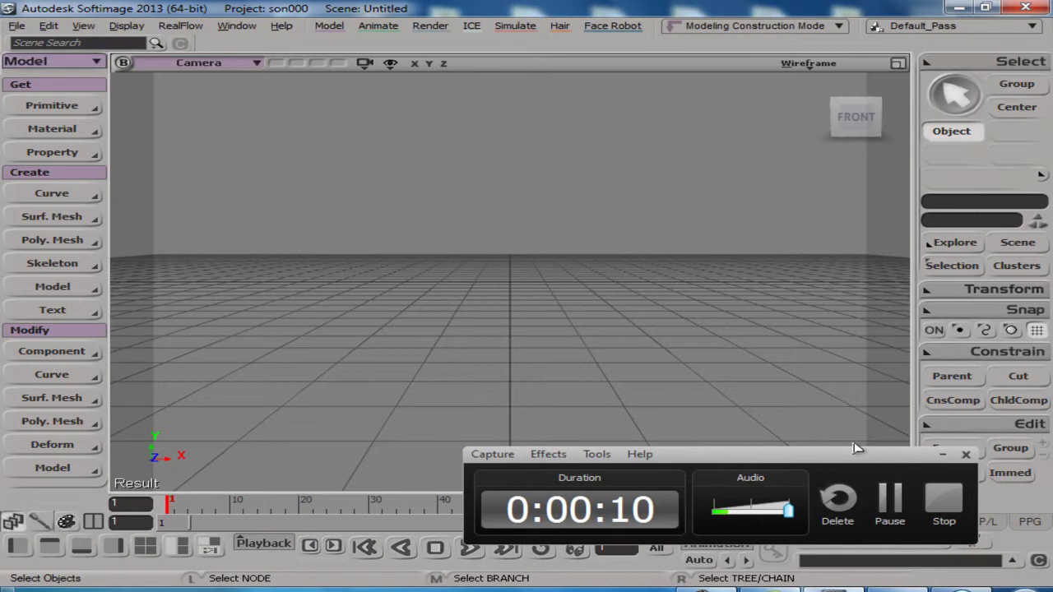
- Switch to the Firefox browser and look through the list of boards on the MAXForums site
click(943, 454)
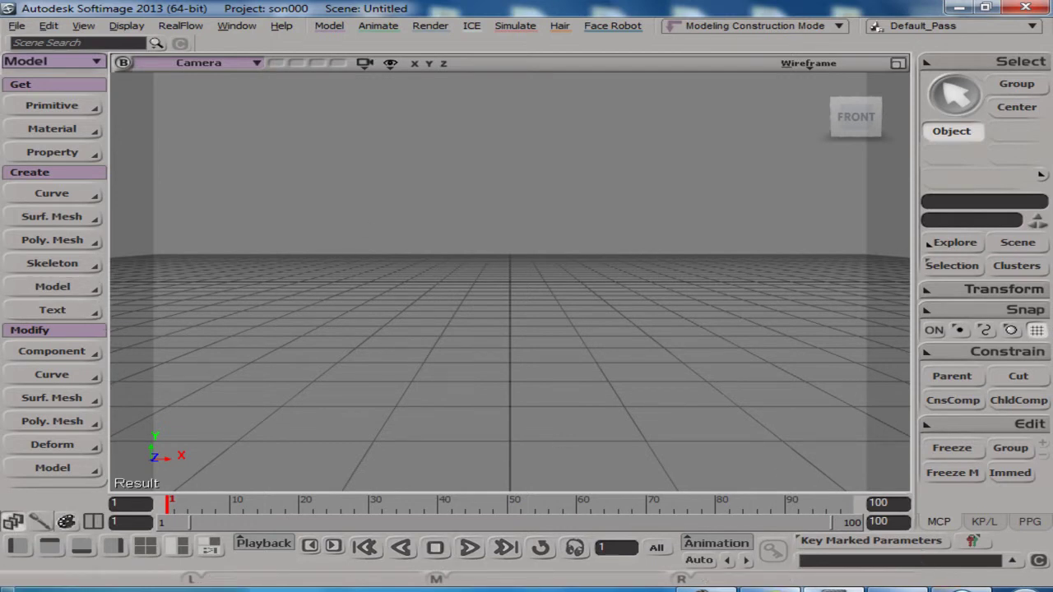
mouse_move(922, 586)
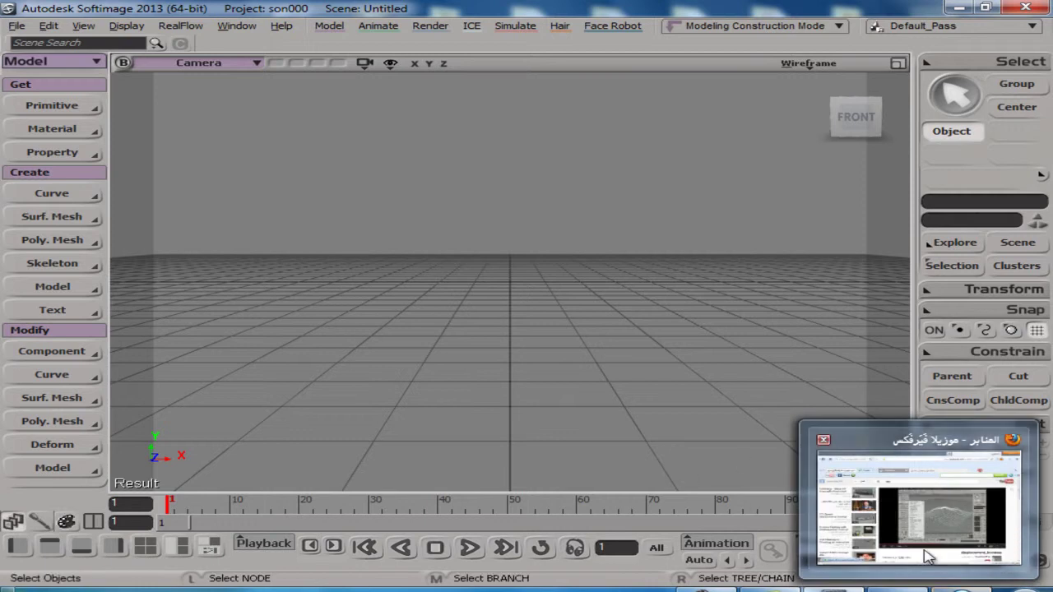
click(922, 586)
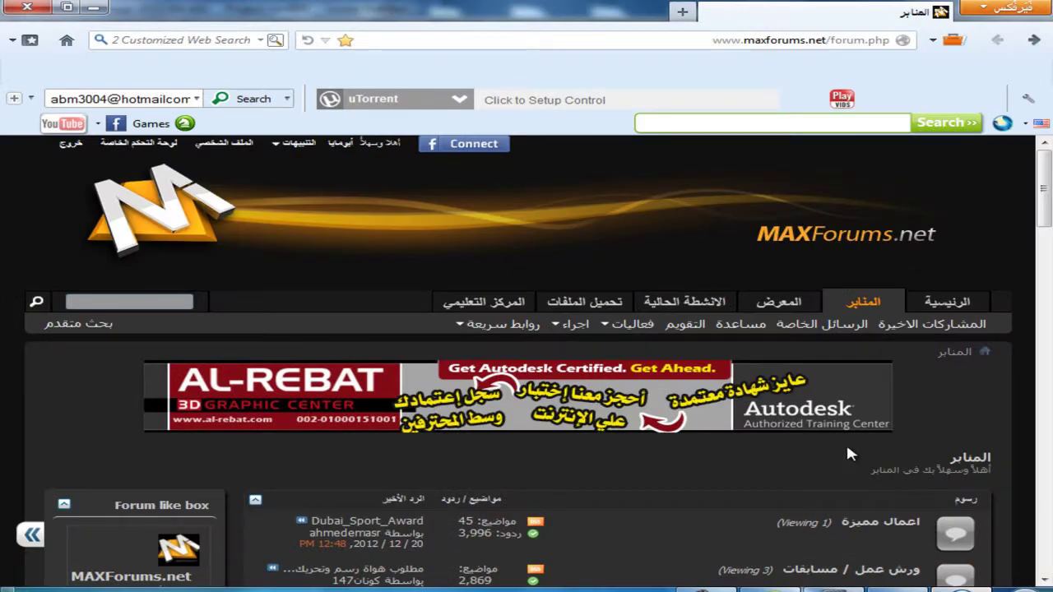
scroll(850, 451, down, 3)
scroll(850, 451, down, 2)
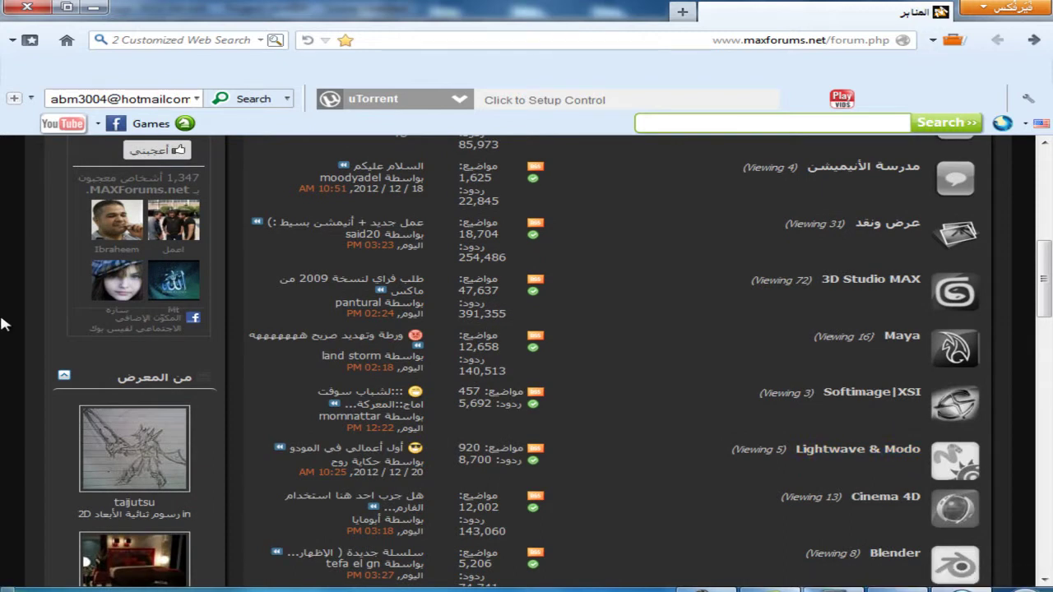
- Open page 1 of "The New Amazing Workshop" thread in the Maya forum and switch back to Softimage
click(897, 337)
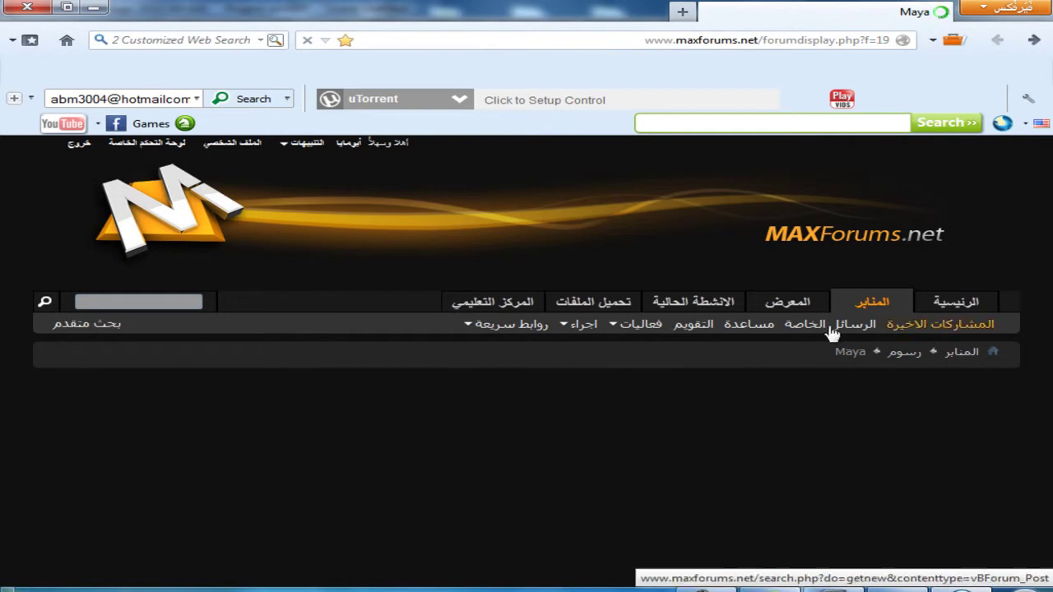
scroll(568, 377, down, 5)
scroll(568, 374, down, 5)
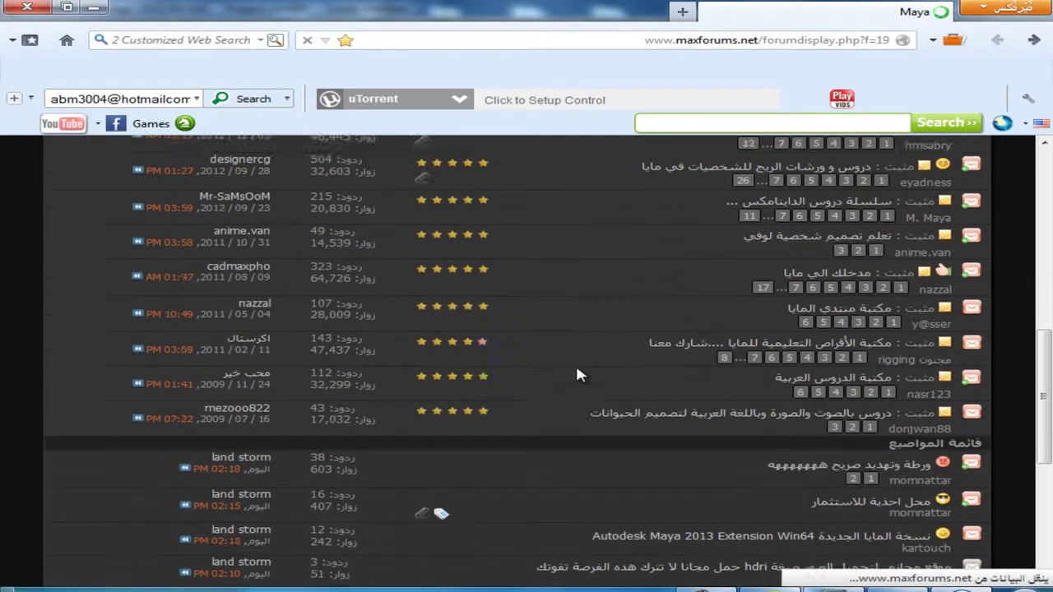
click(601, 366)
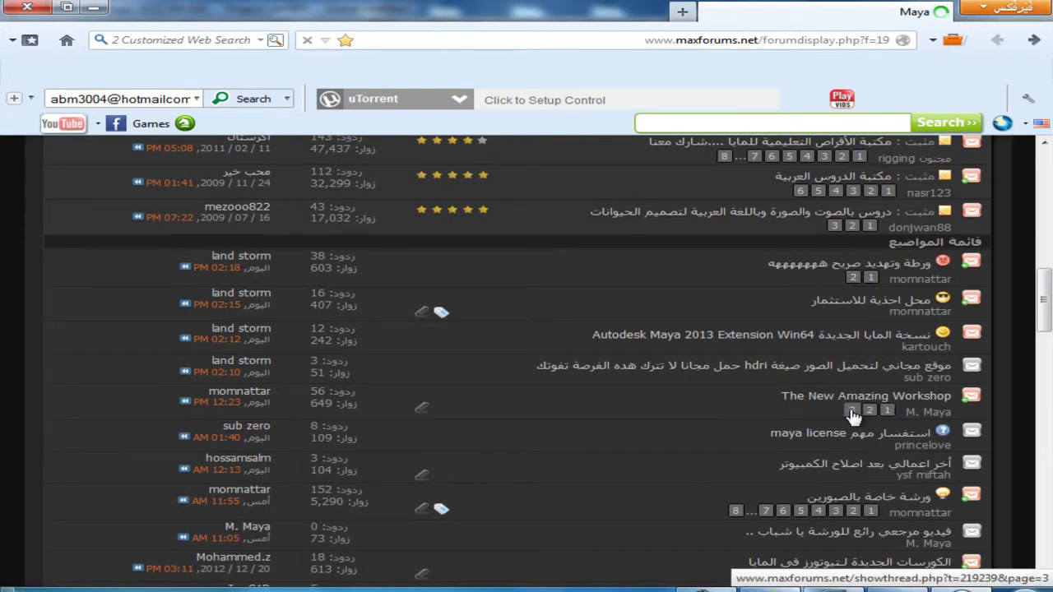
click(888, 410)
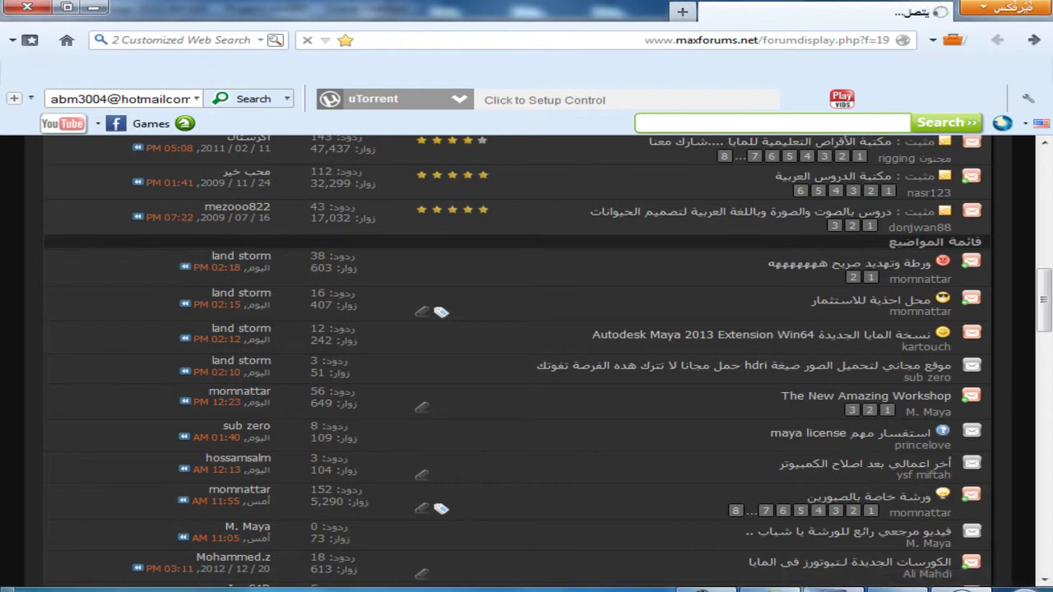
click(90, 7)
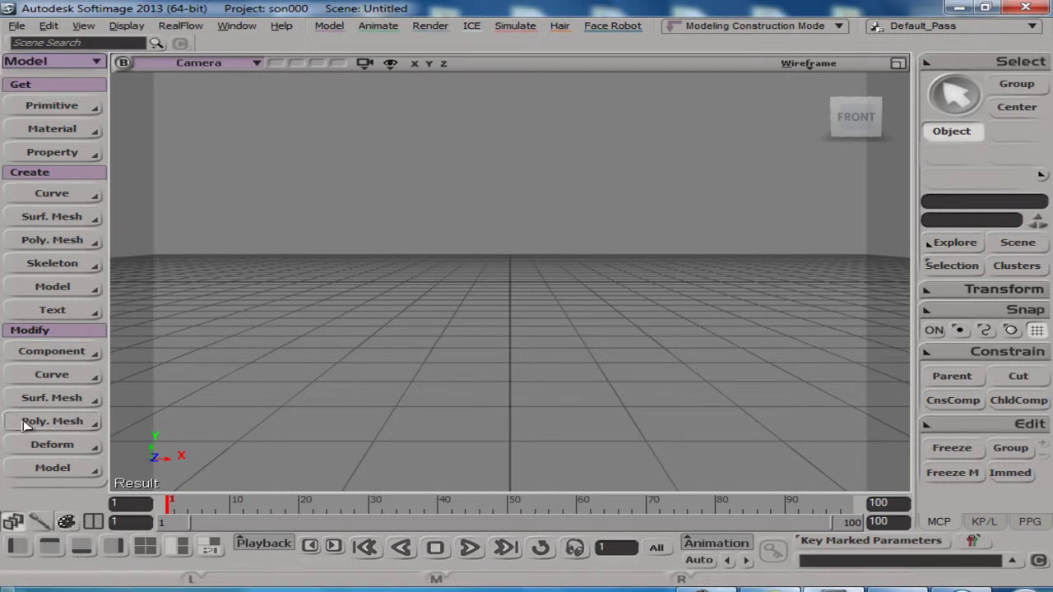
click(91, 110)
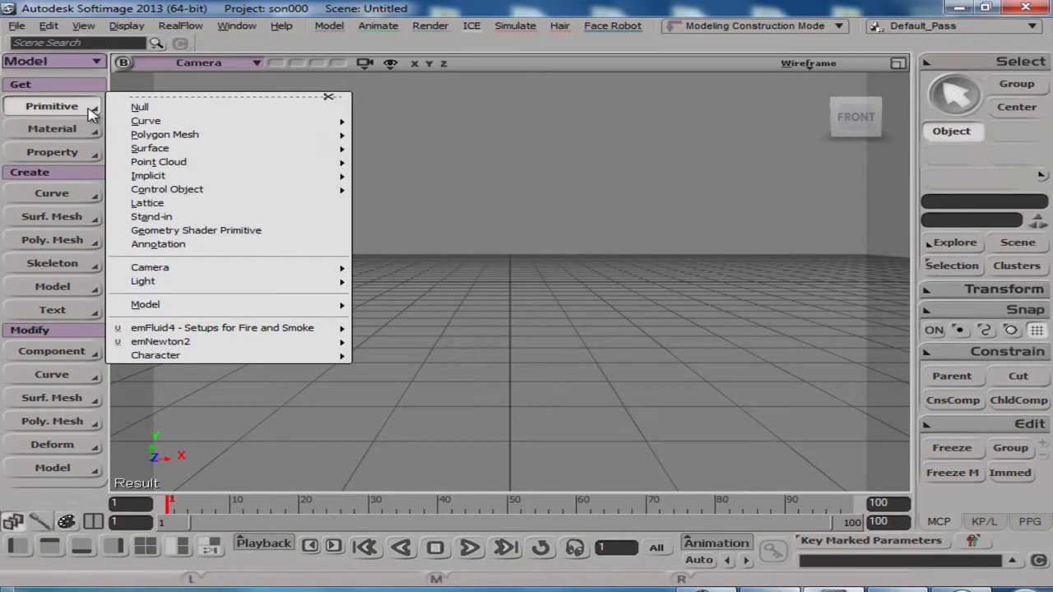
click(256, 4)
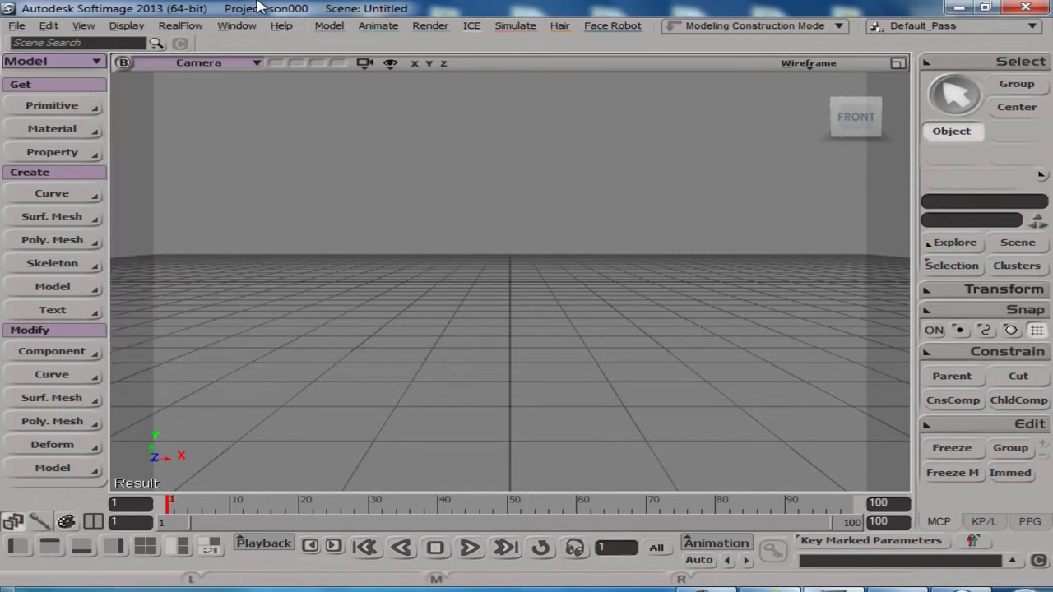
click(75, 111)
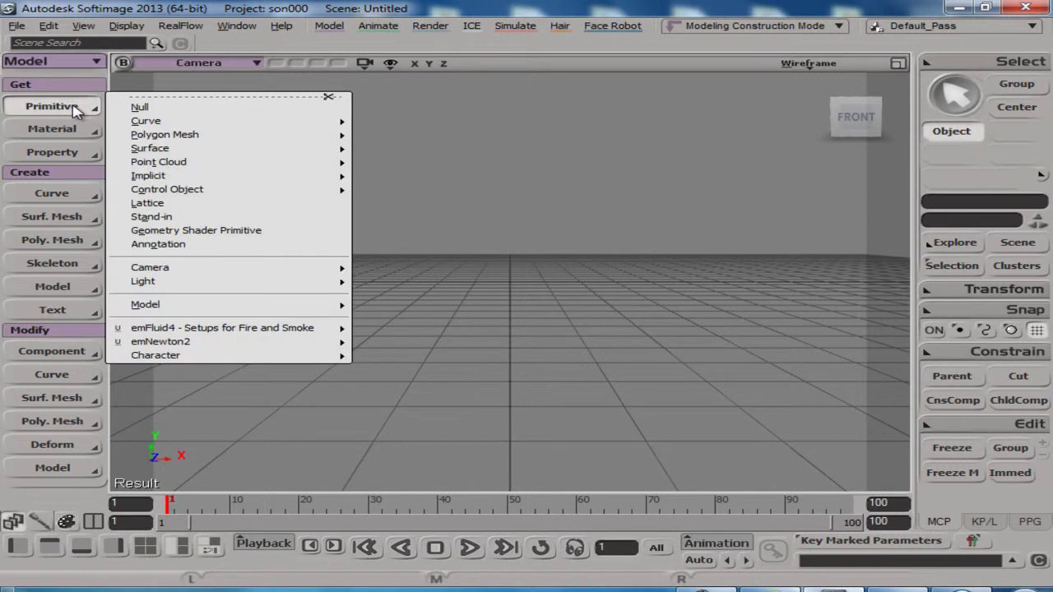
click(73, 113)
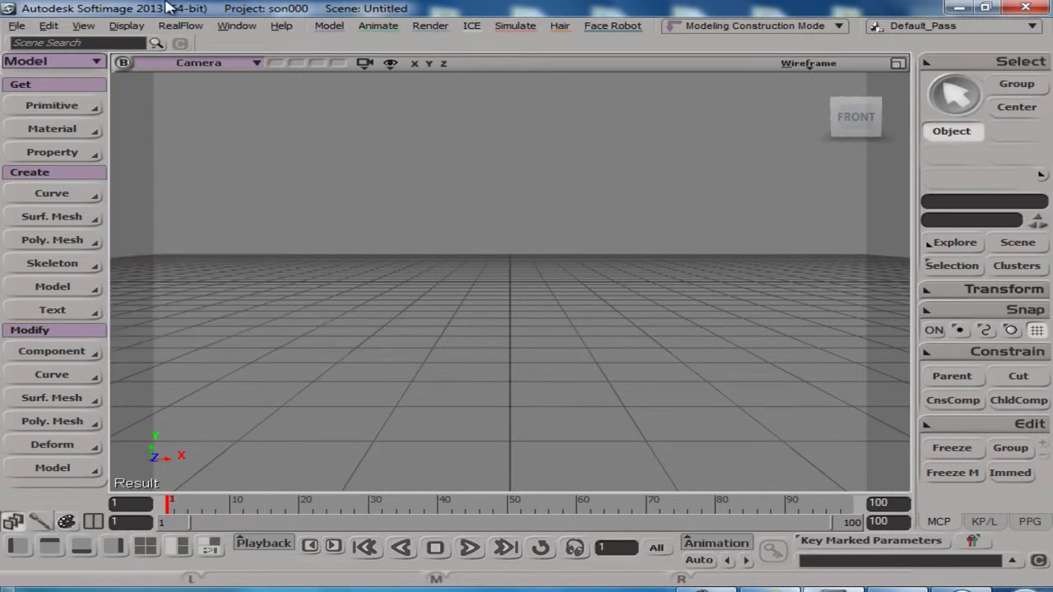
- Create a polygon mesh grid with 24 subdivisions in both U and V
click(68, 115)
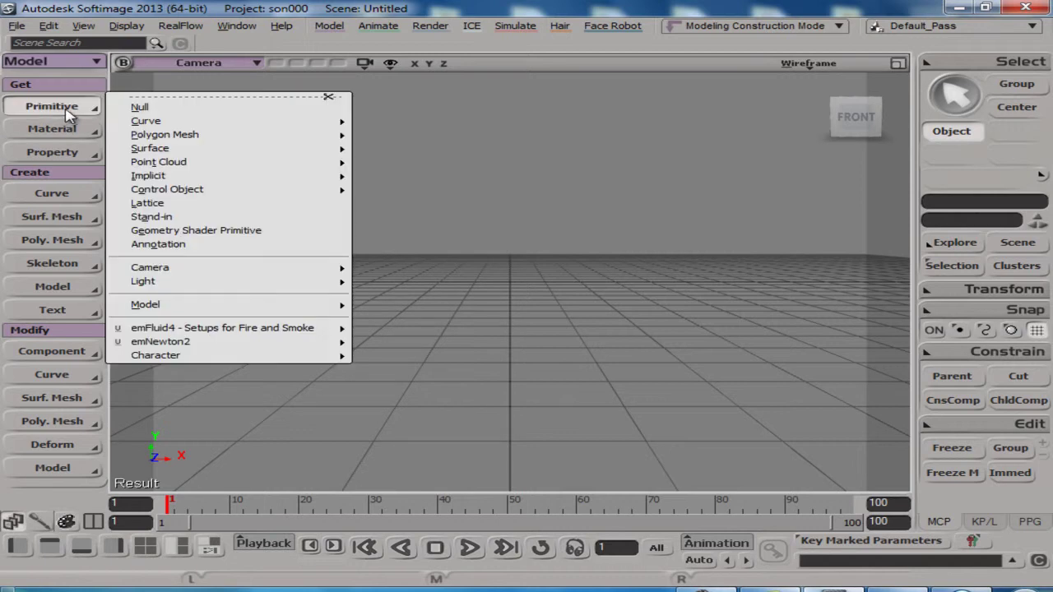
mouse_move(224, 137)
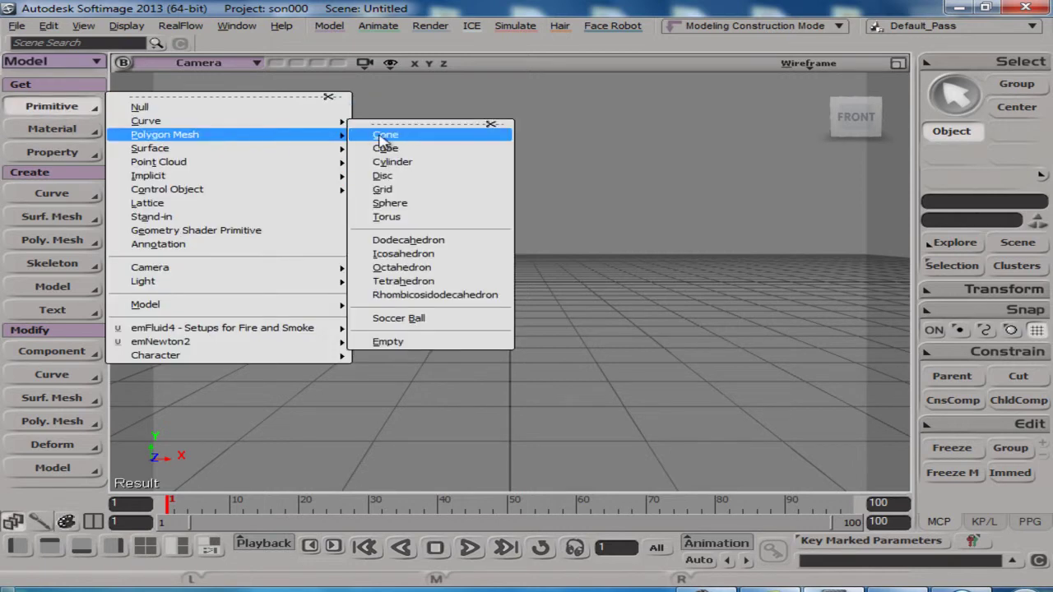
click(410, 198)
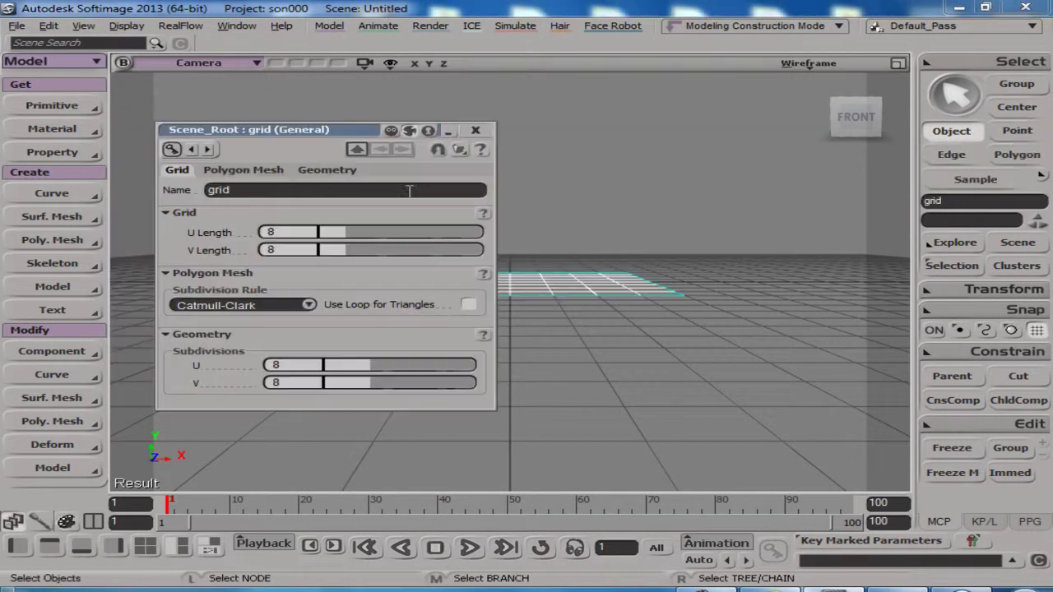
drag(401, 365, 489, 390)
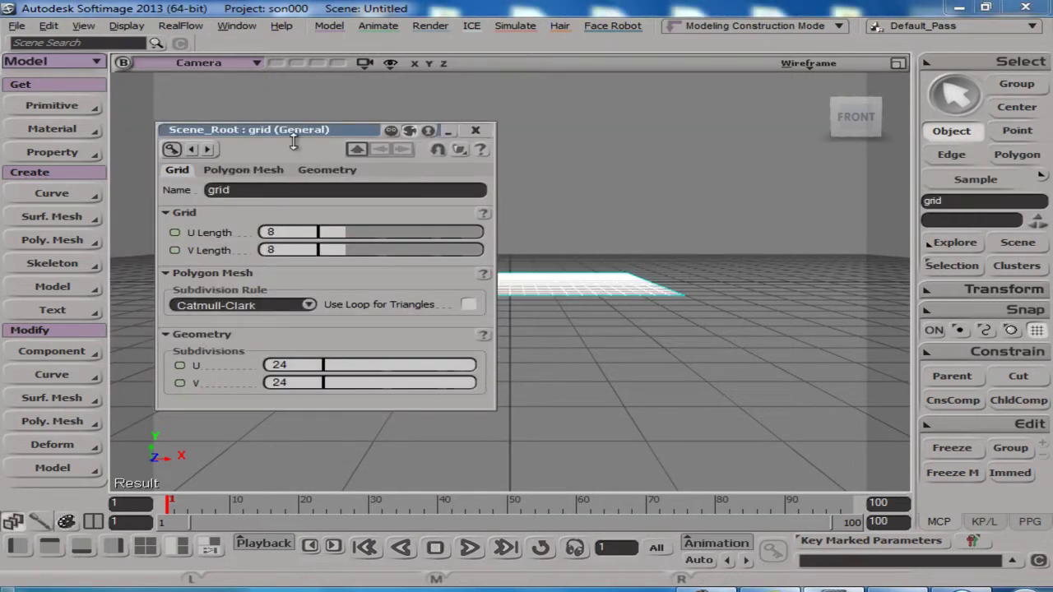
click(475, 131)
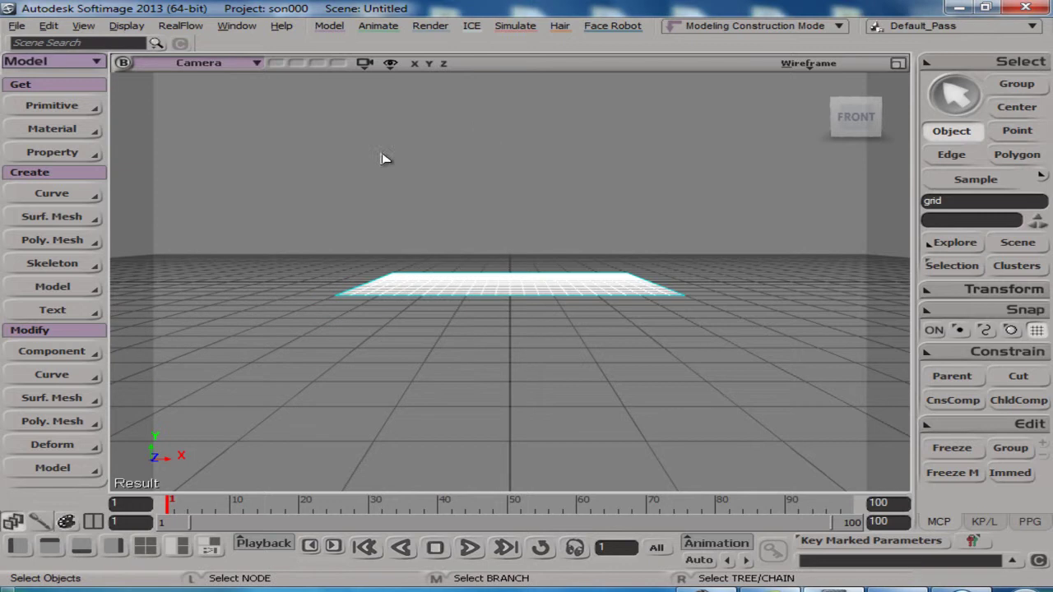
- Add a Texture Map property to the selected grid
click(79, 153)
mouse_move(228, 168)
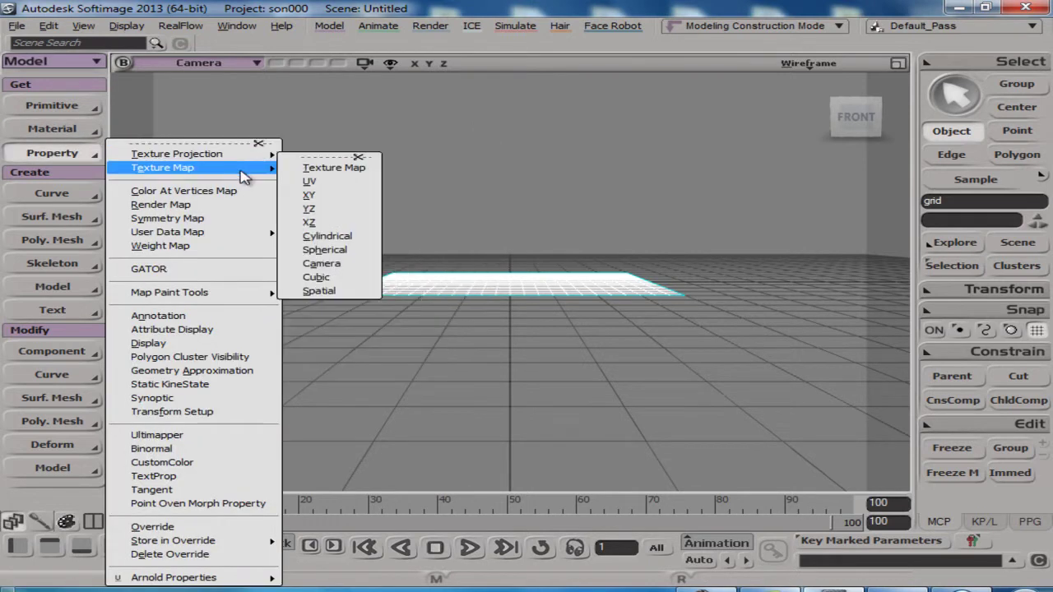
click(334, 168)
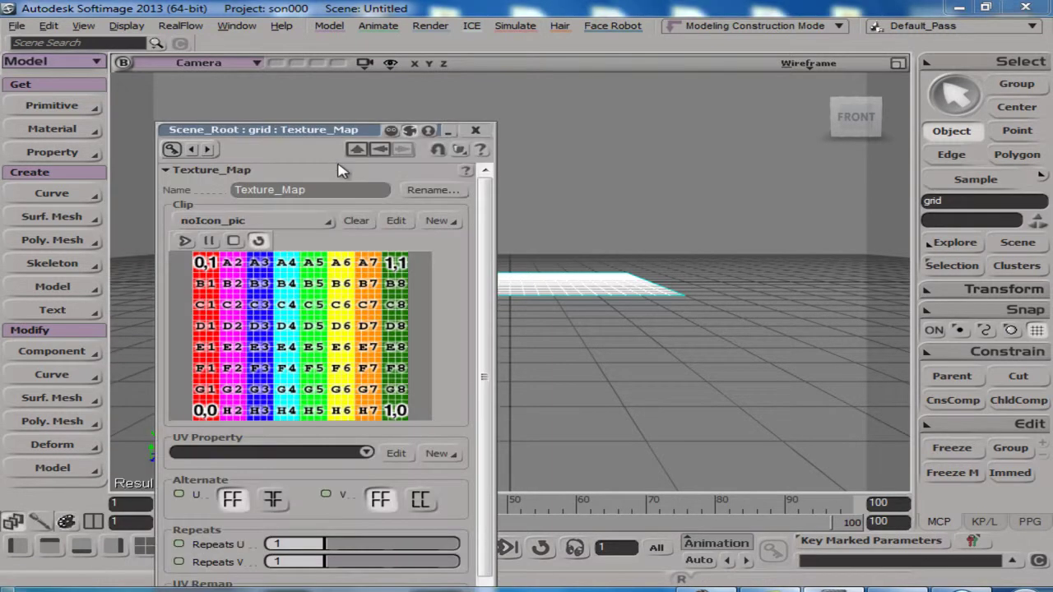
drag(314, 134, 240, 61)
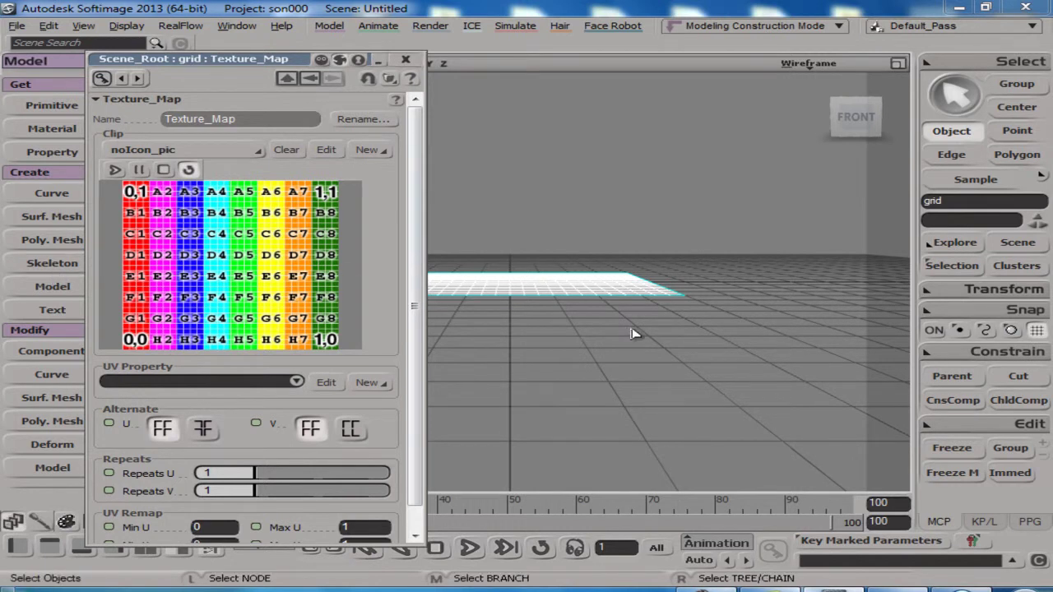
- Load black_white_cloud-t2.jpg from C:\xs as a new image clip for the grid's texture map
key(s)
right_drag(703, 332, 613, 394)
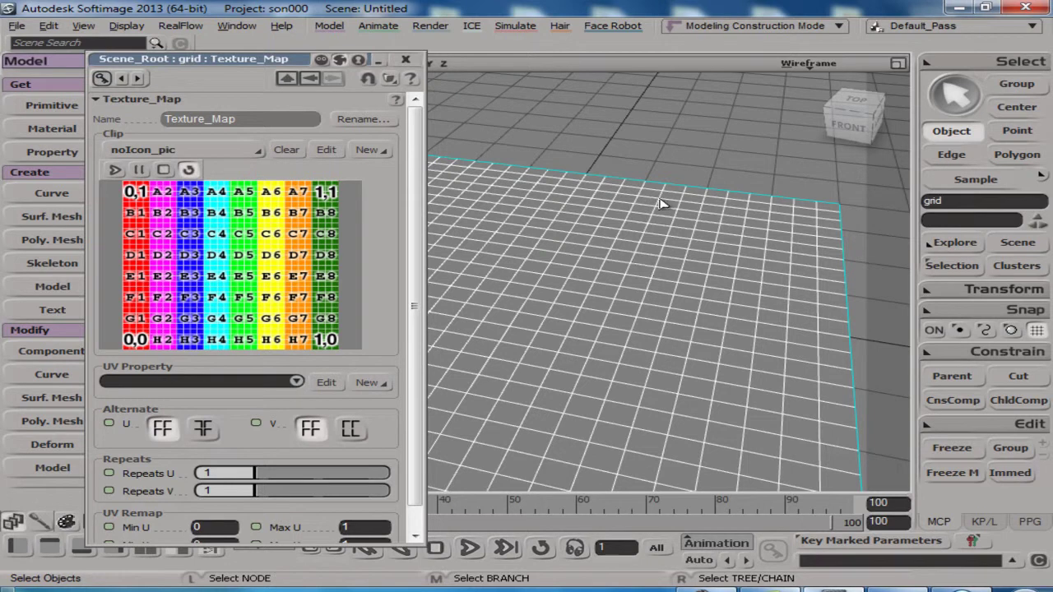
click(381, 156)
click(404, 167)
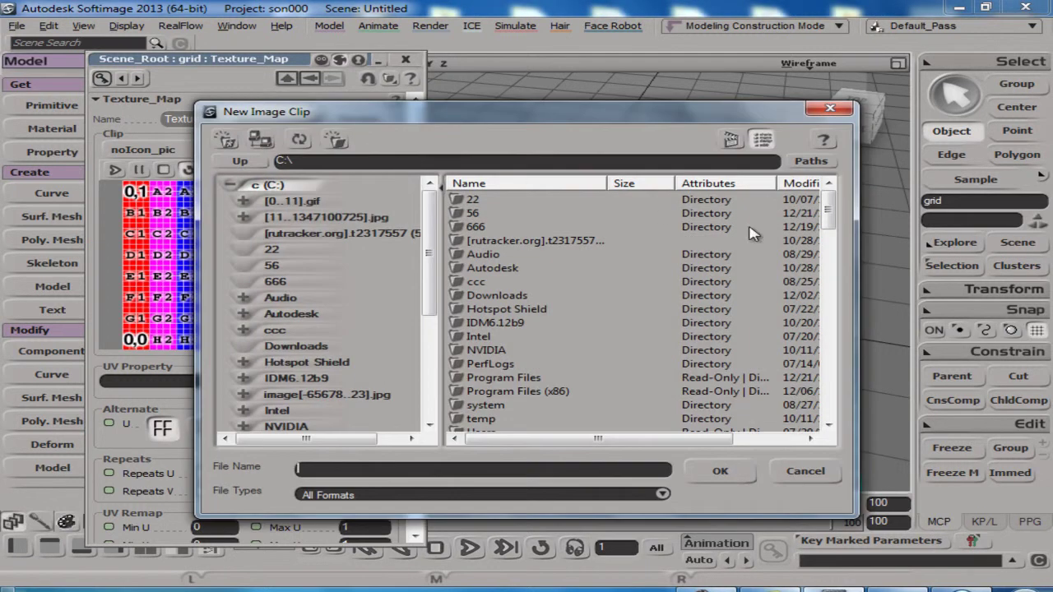
drag(828, 204, 829, 260)
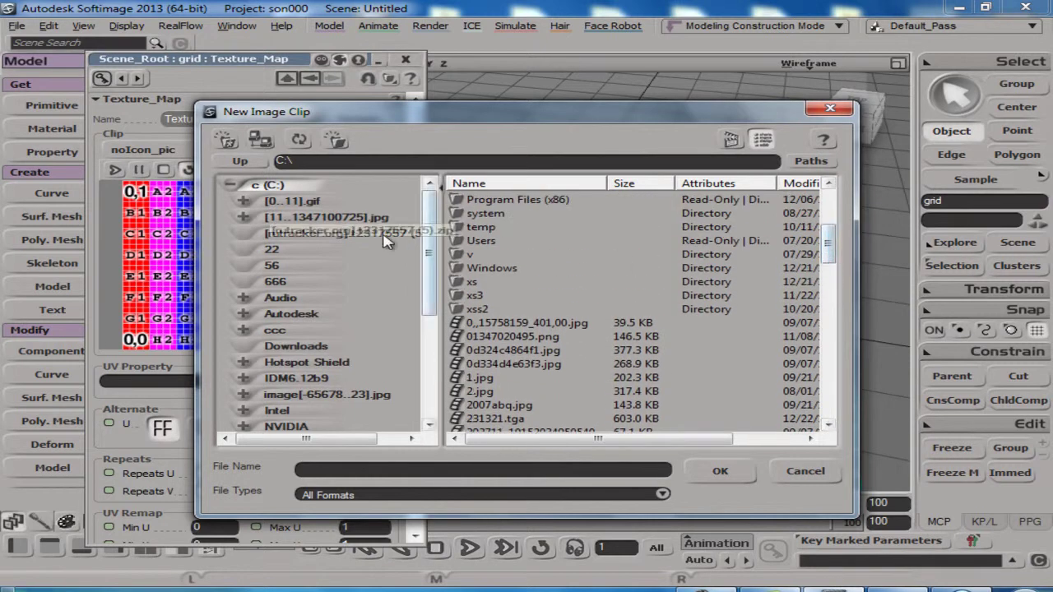
double_click(467, 284)
scroll(658, 327, down, 10)
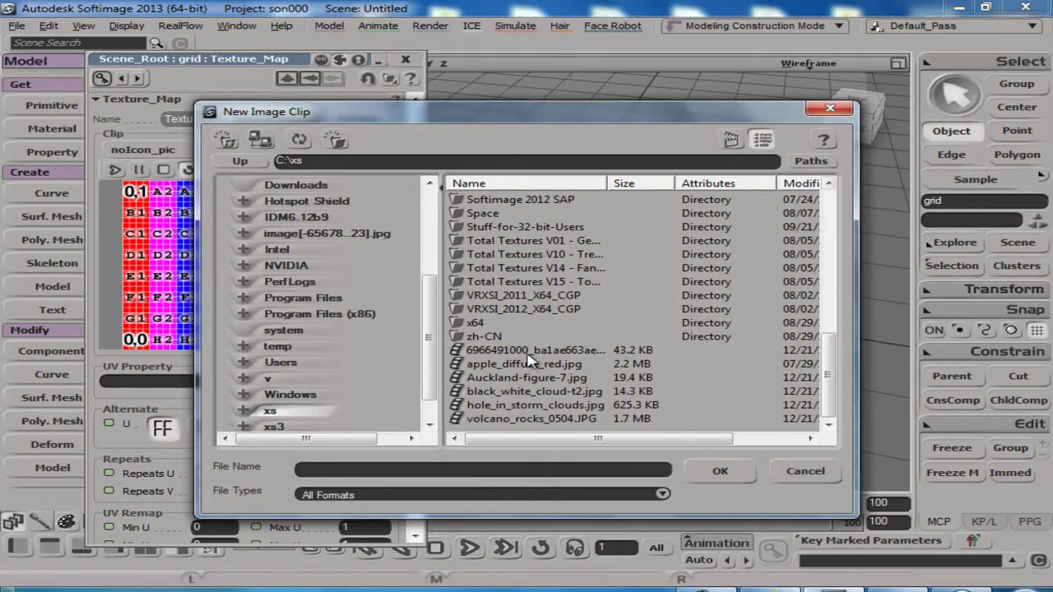
click(544, 394)
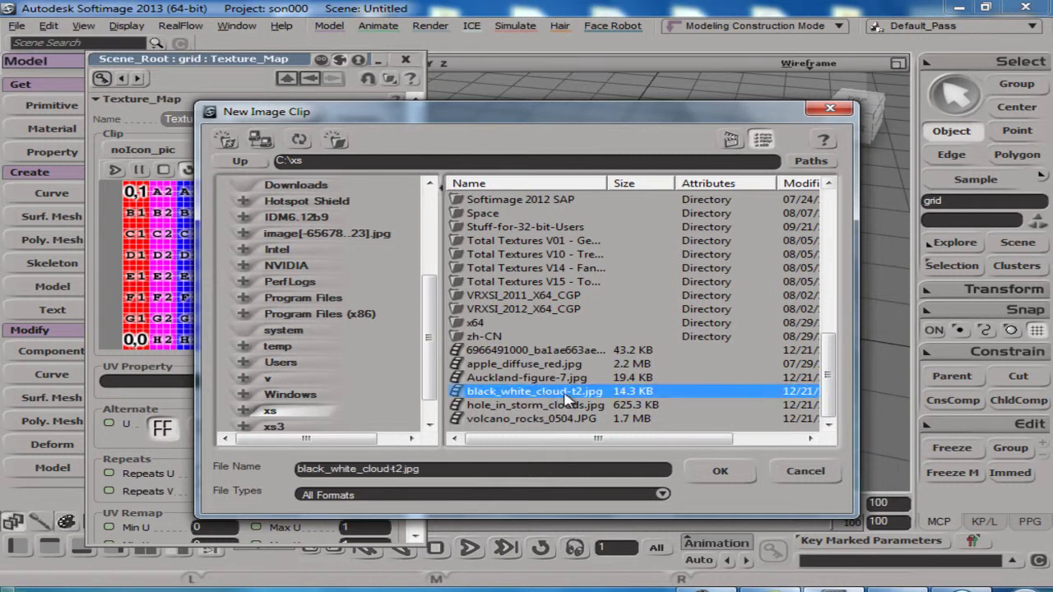
click(719, 470)
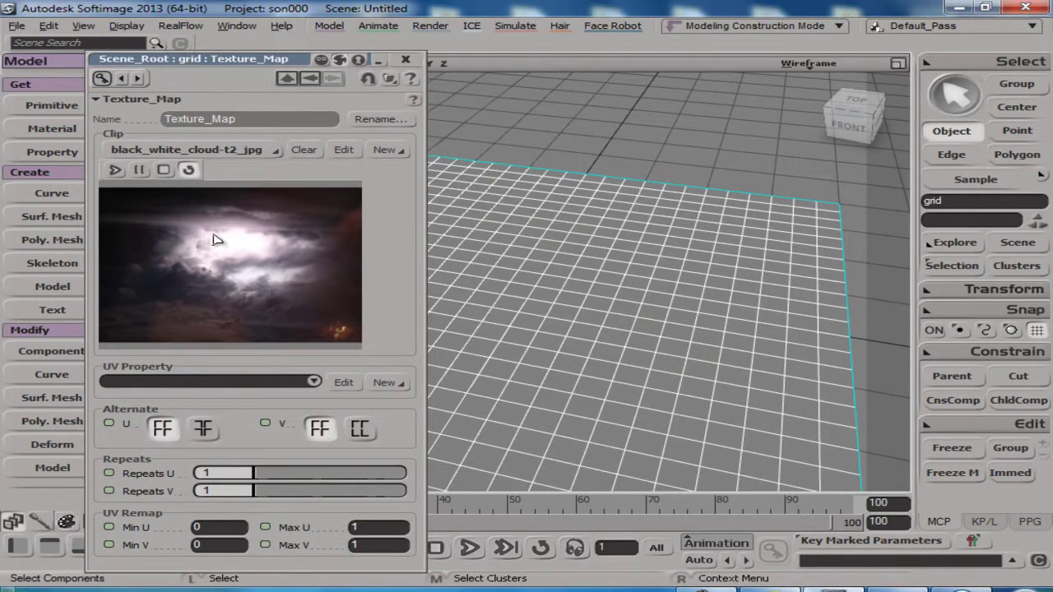
- Create a Planar XZ texture projection for the texture map's UV property and close its settings
click(387, 383)
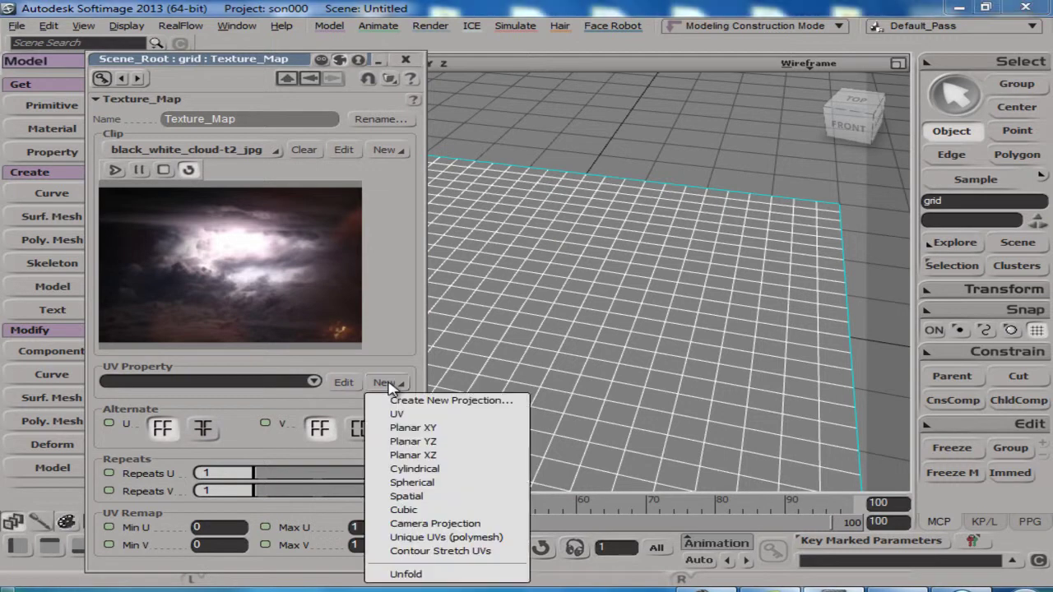
click(438, 460)
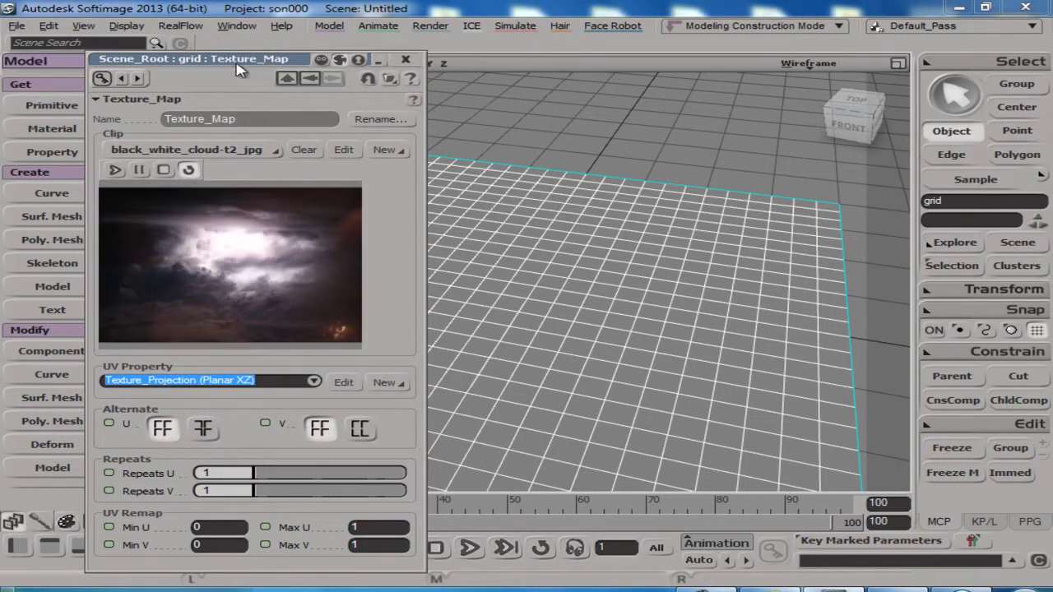
drag(239, 62, 632, 28)
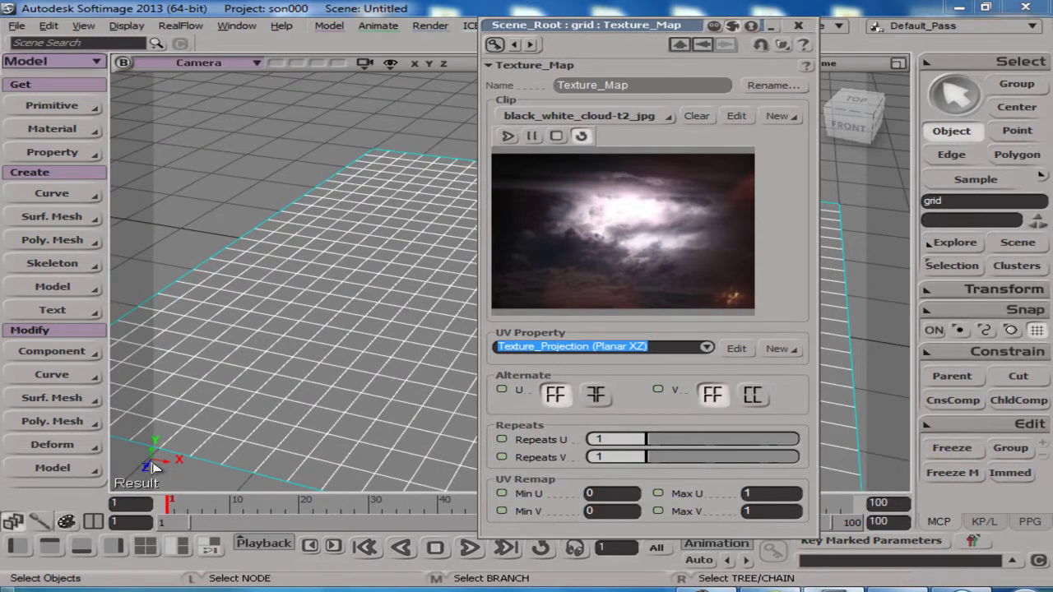
click(798, 27)
- Set the Camera viewport's display mode to Textured Decal
key(s)
right_drag(465, 394, 527, 345)
click(808, 62)
click(808, 157)
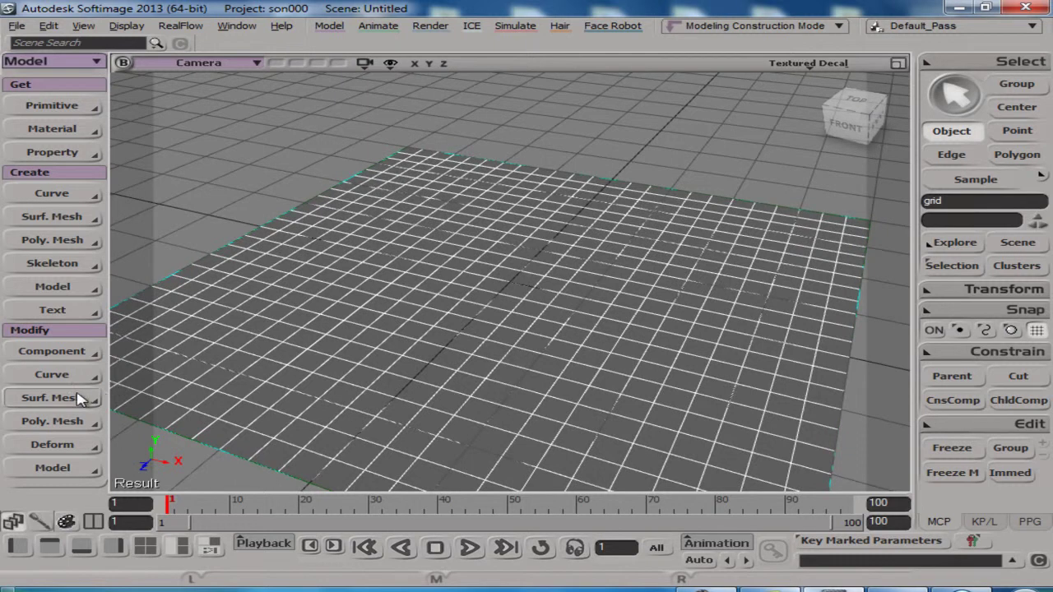
- Apply a Push deformation to the grid
click(85, 444)
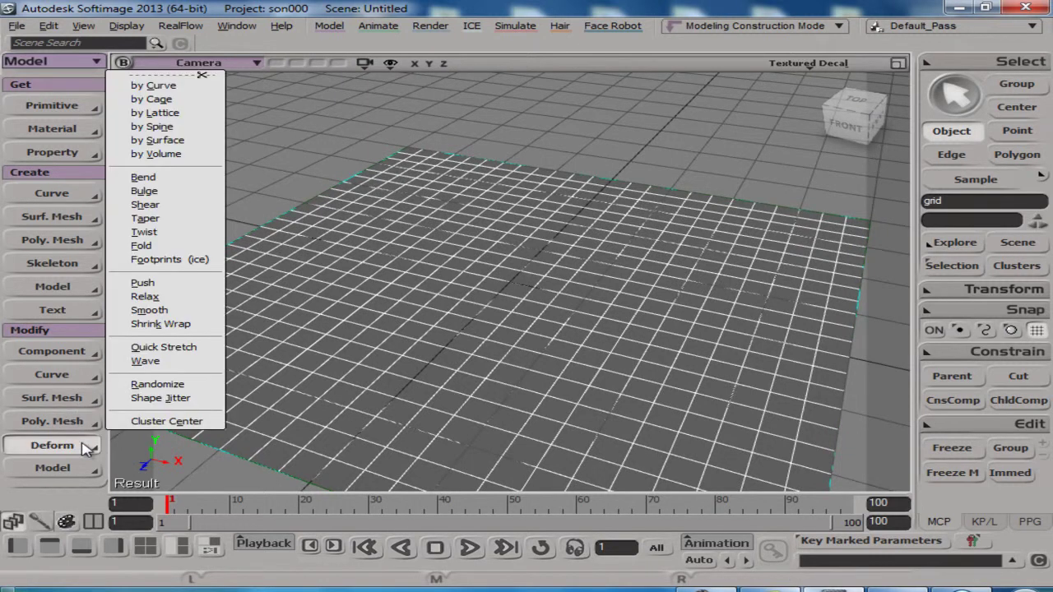
click(169, 284)
drag(89, 100, 214, 145)
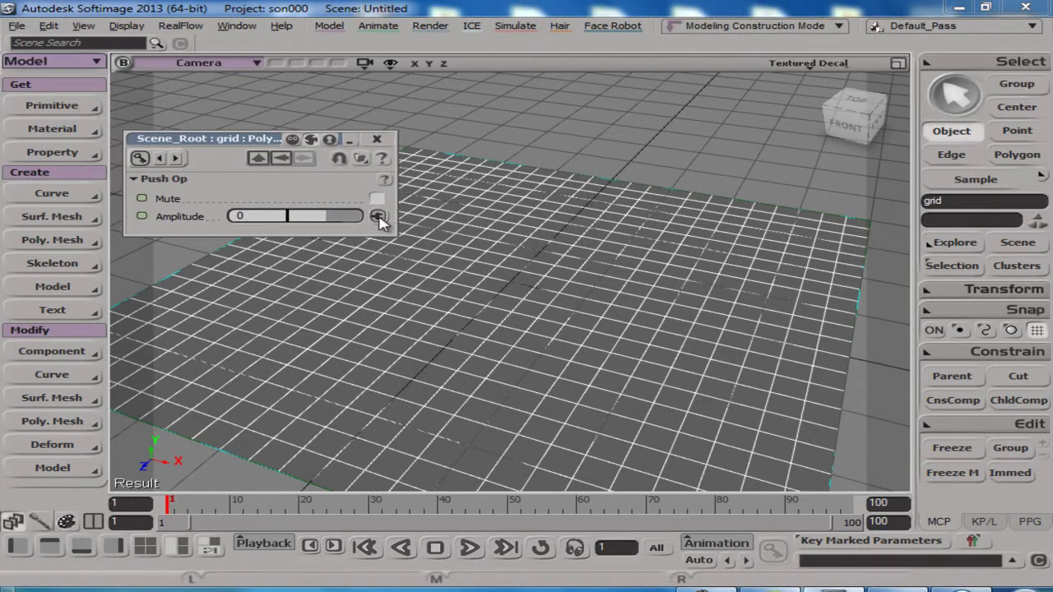
- Connect the Push deformation's Amplitude parameter to the grid's Texture_Map property
click(379, 217)
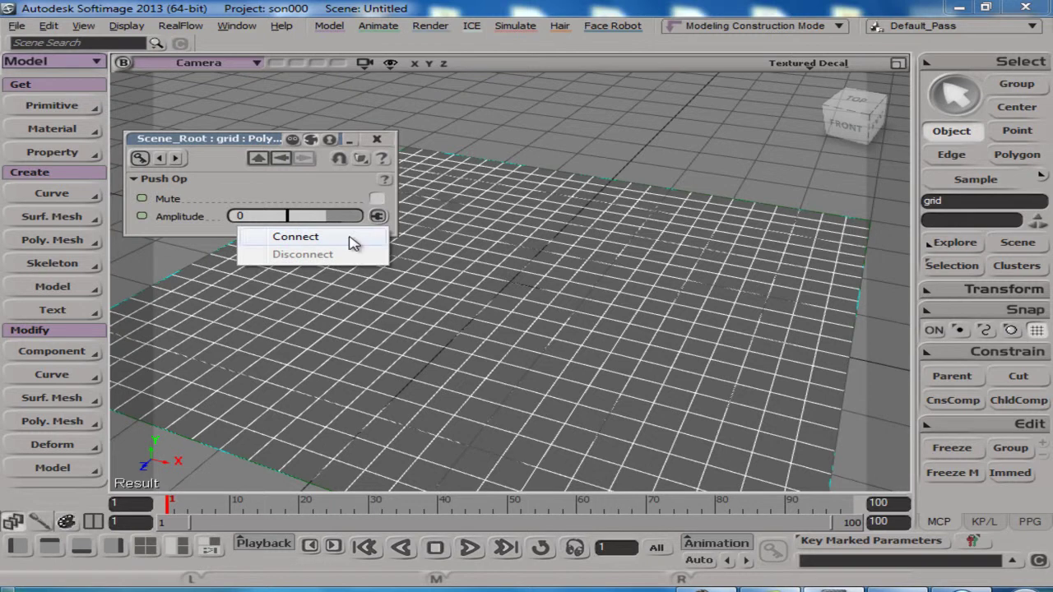
click(354, 237)
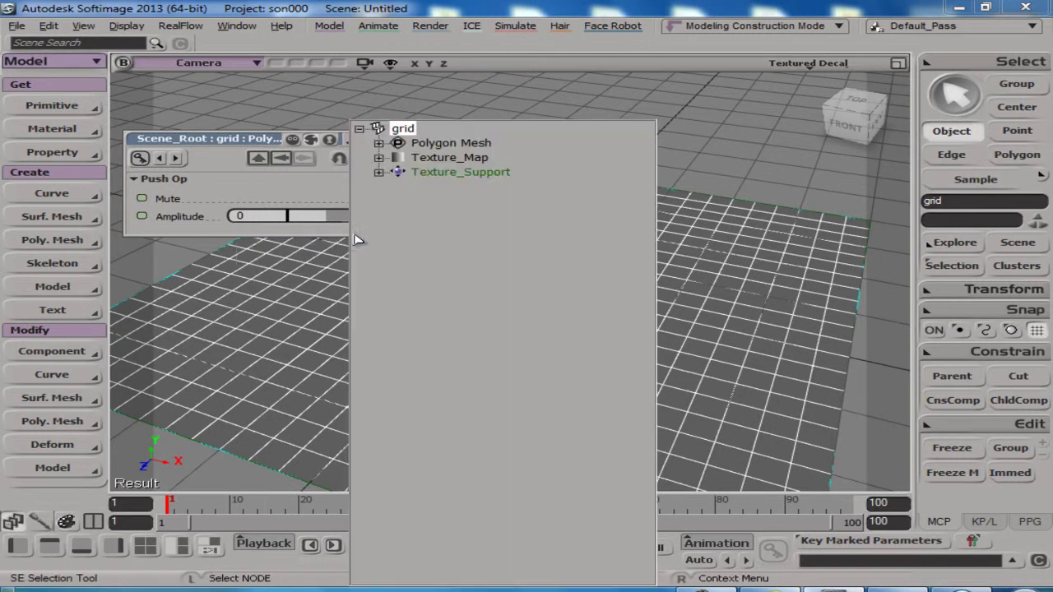
click(458, 165)
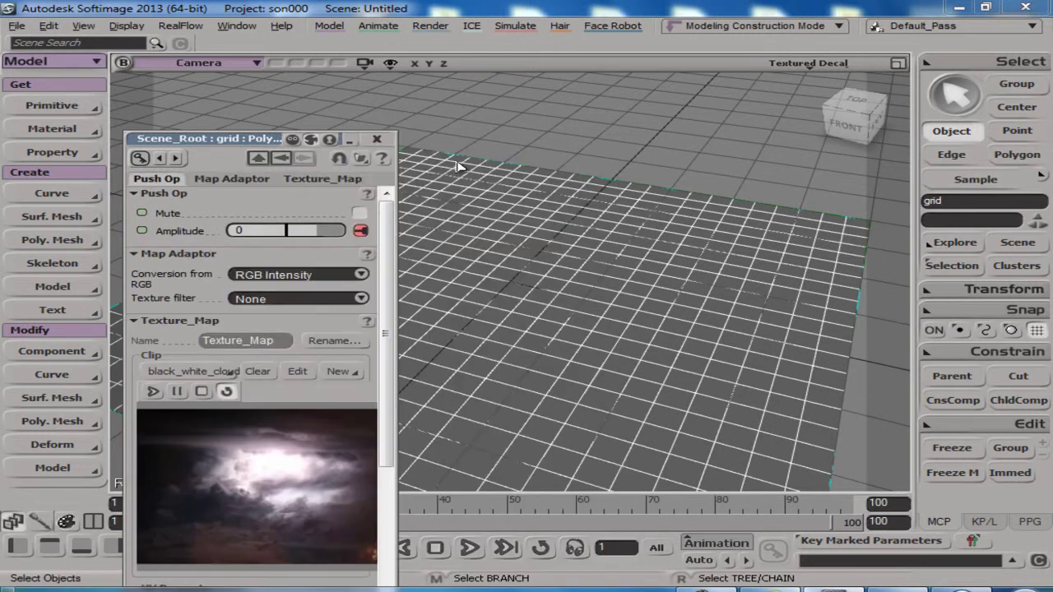
- Set the Push amplitude to 2.5 to raise the grid into a mountain and close its settings
drag(236, 145, 110, 105)
drag(191, 194, 458, 235)
right_drag(687, 261, 576, 272)
drag(156, 189, 183, 197)
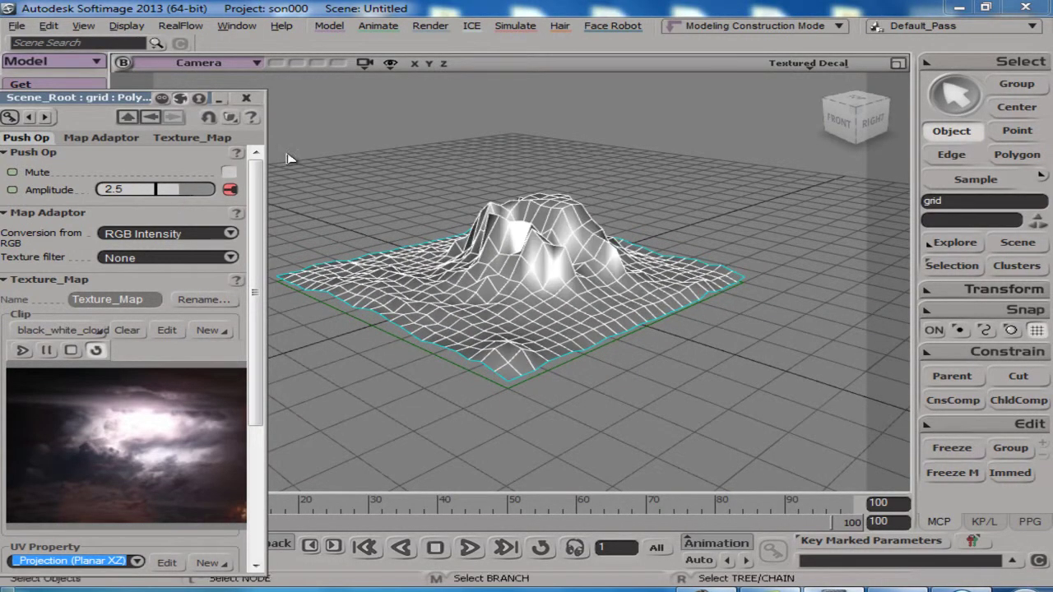
click(247, 100)
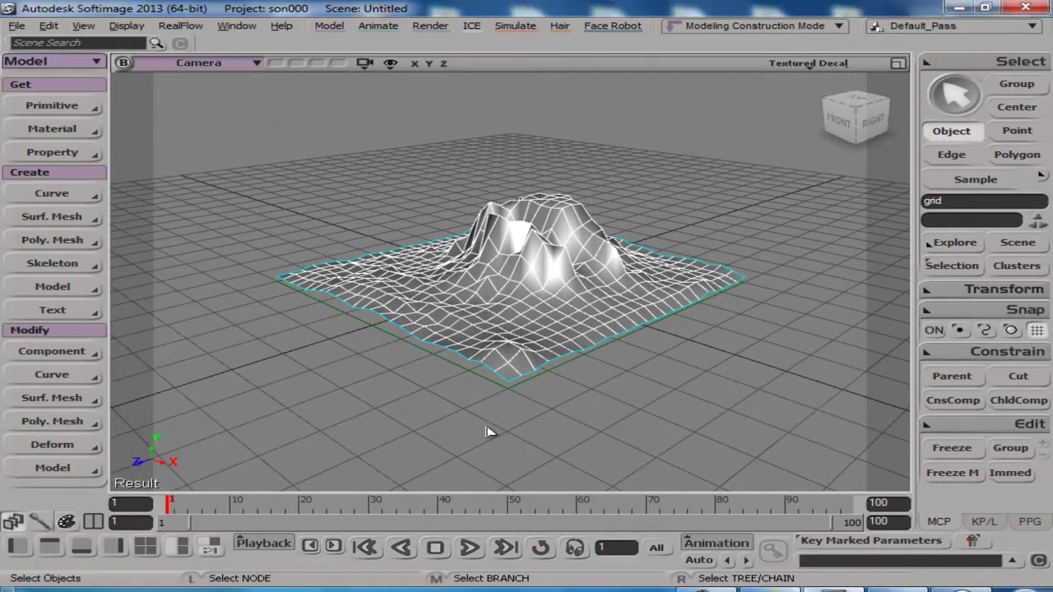
- Create a level 1 Catmull-Clark subdivision mesh from the deformed grid, hide the input mesh and close the settings
scroll(527, 371, up, 3)
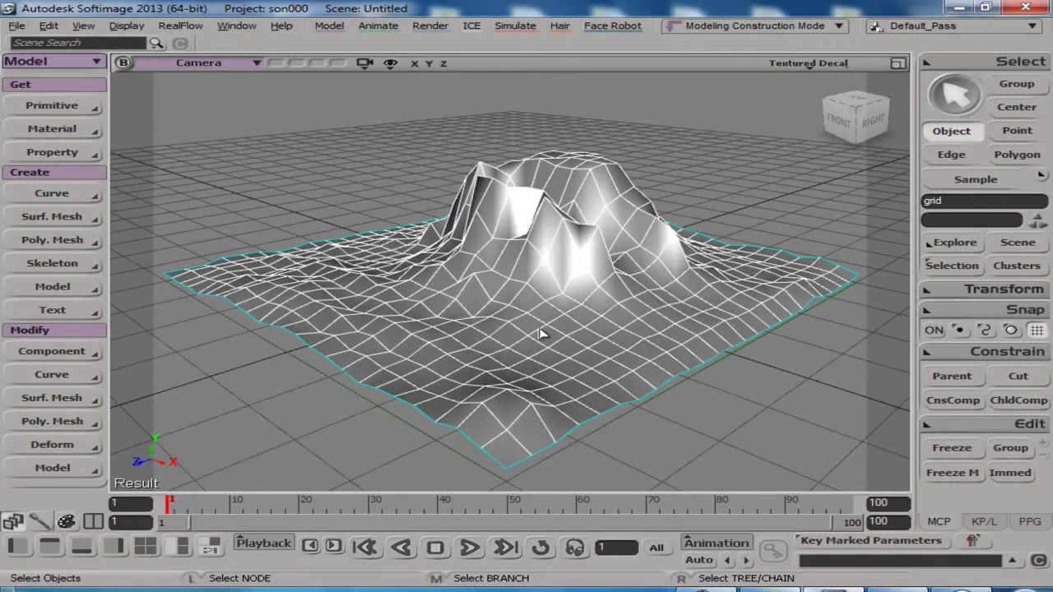
right_drag(542, 331, 477, 341)
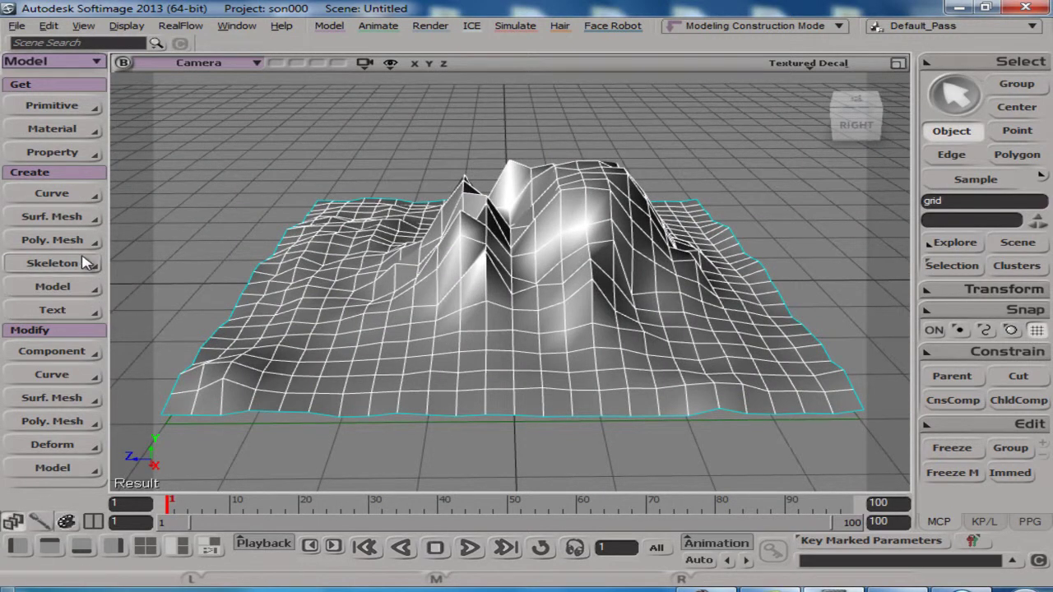
click(52, 241)
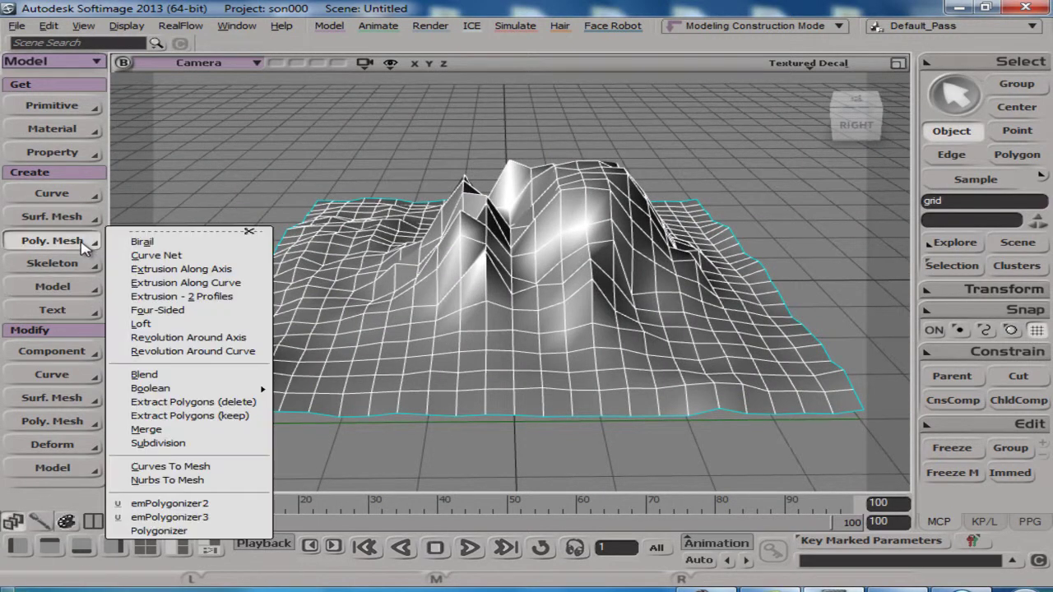
click(185, 449)
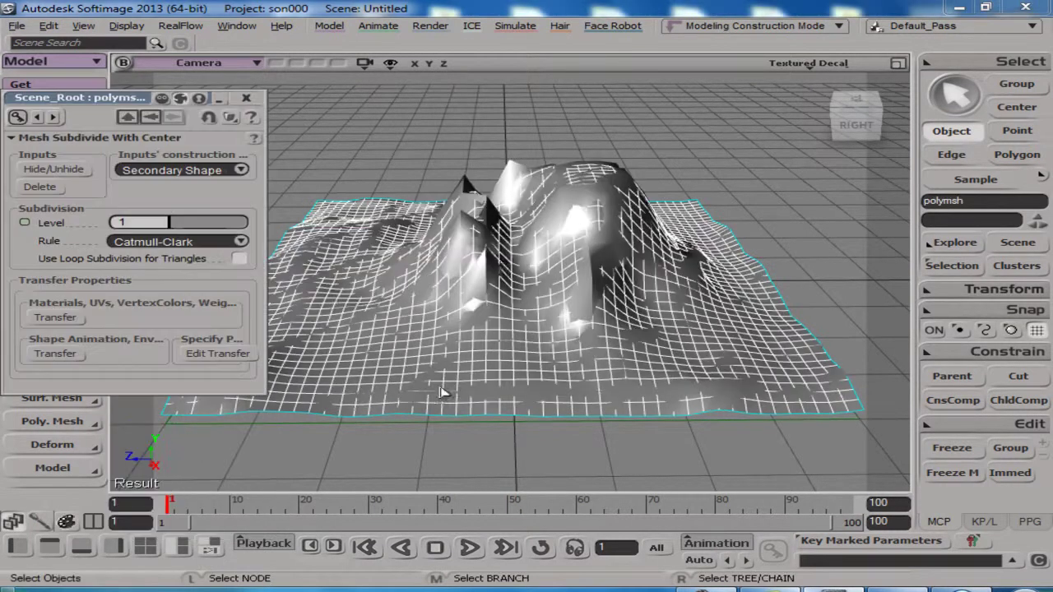
click(51, 169)
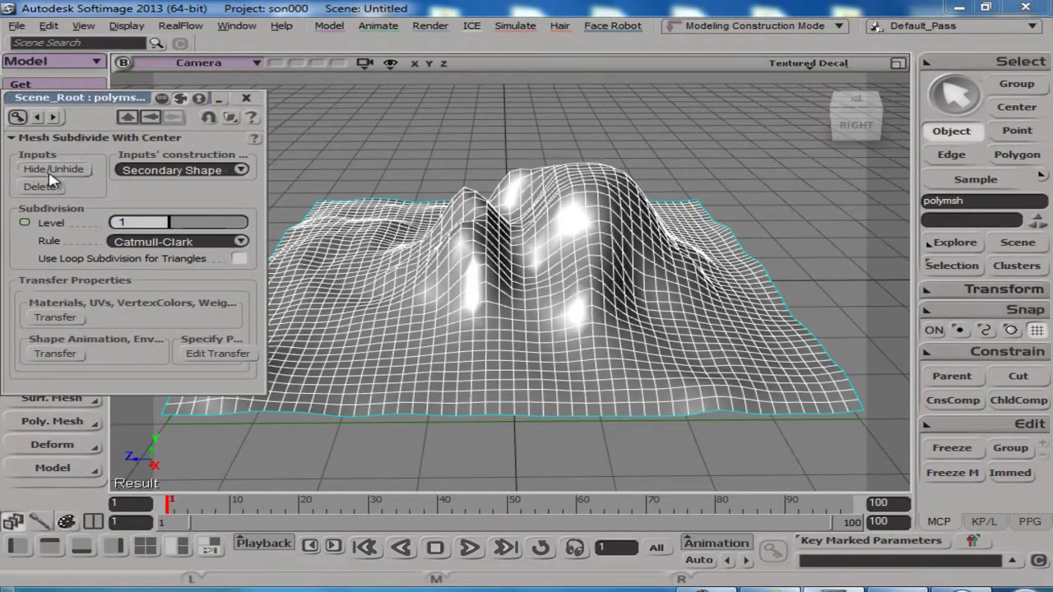
click(247, 100)
- Add a polygon mesh cylinder primitive with radius 1 and height 4
middle_drag(606, 405, 615, 368)
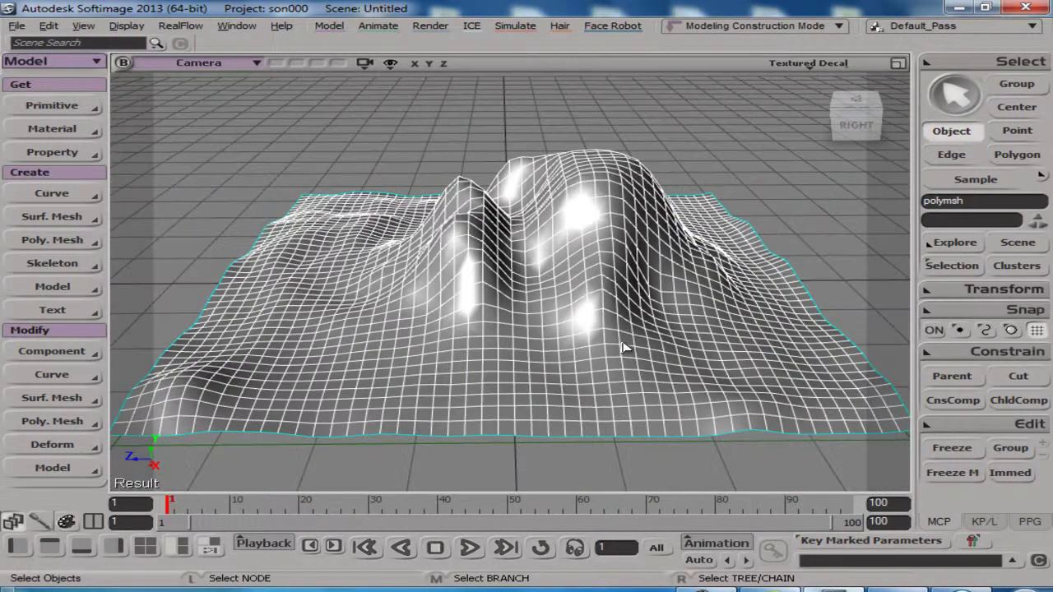
key(s)
right_drag(617, 311, 557, 353)
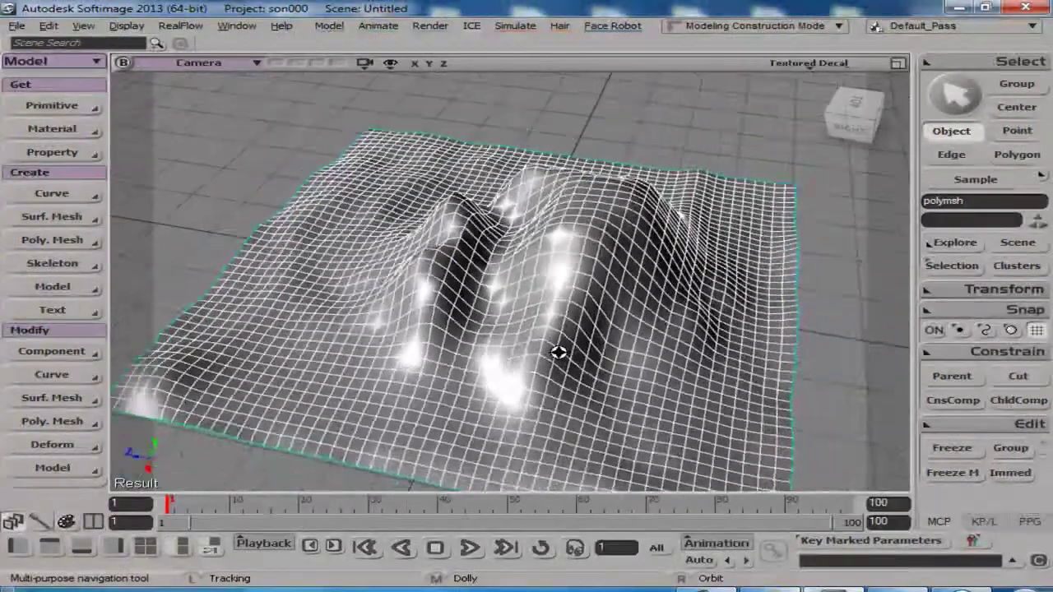
middle_drag(557, 353, 572, 356)
right_drag(571, 356, 550, 360)
scroll(576, 348, down, 5)
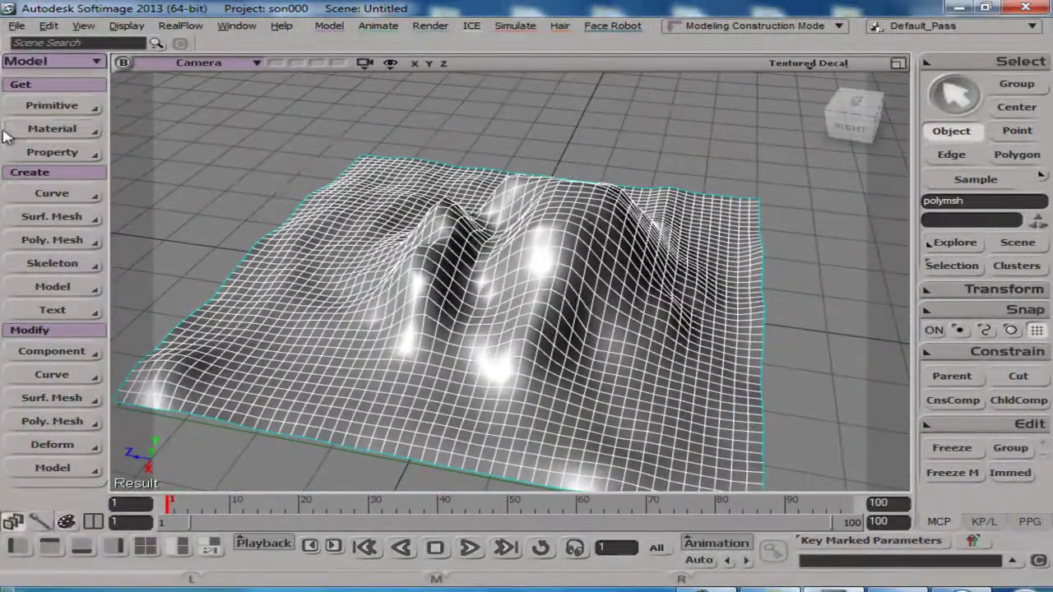
click(63, 108)
mouse_move(277, 136)
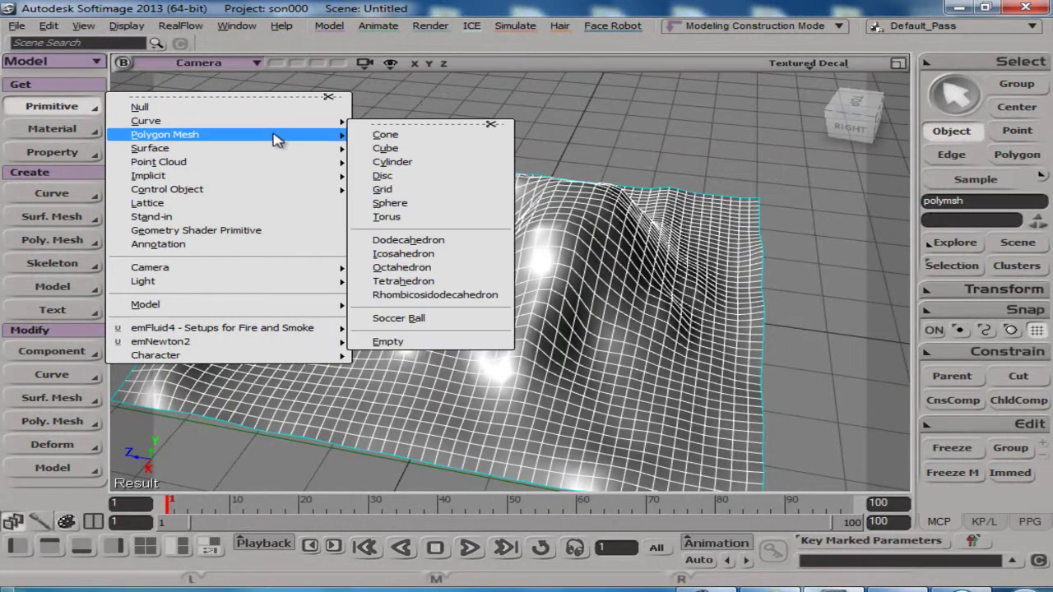
click(417, 163)
drag(627, 43, 875, 55)
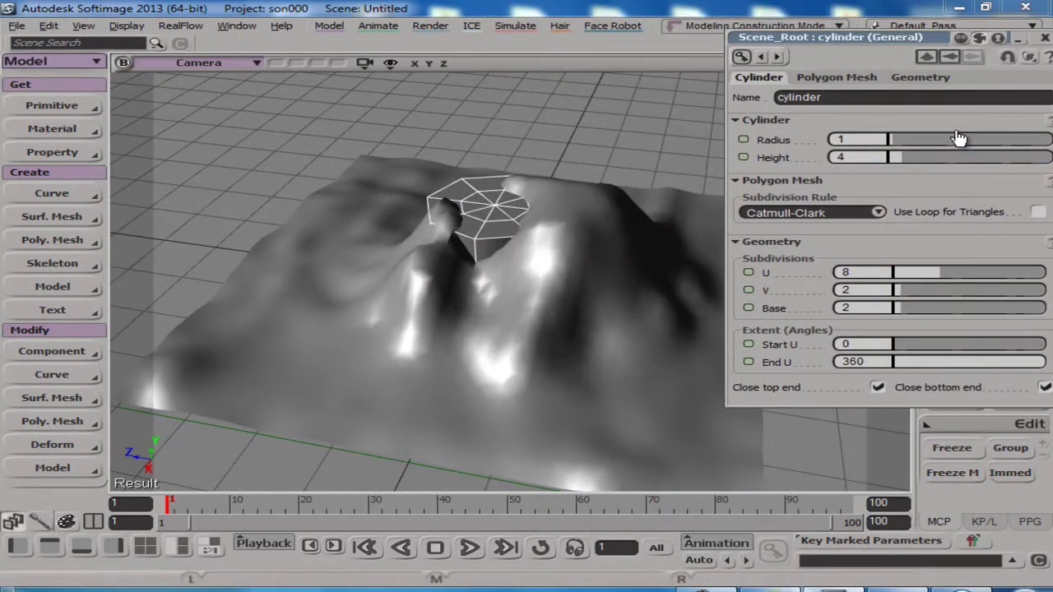
- Translate the cylinder along the Z axis to the broader, higher peak and close its settings
key(v)
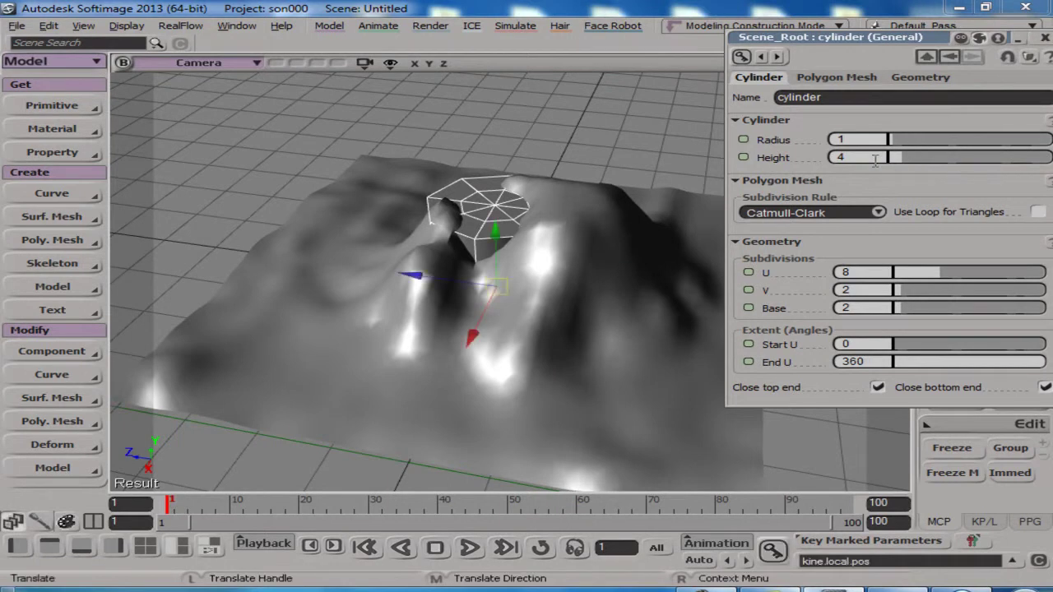
drag(411, 275, 473, 282)
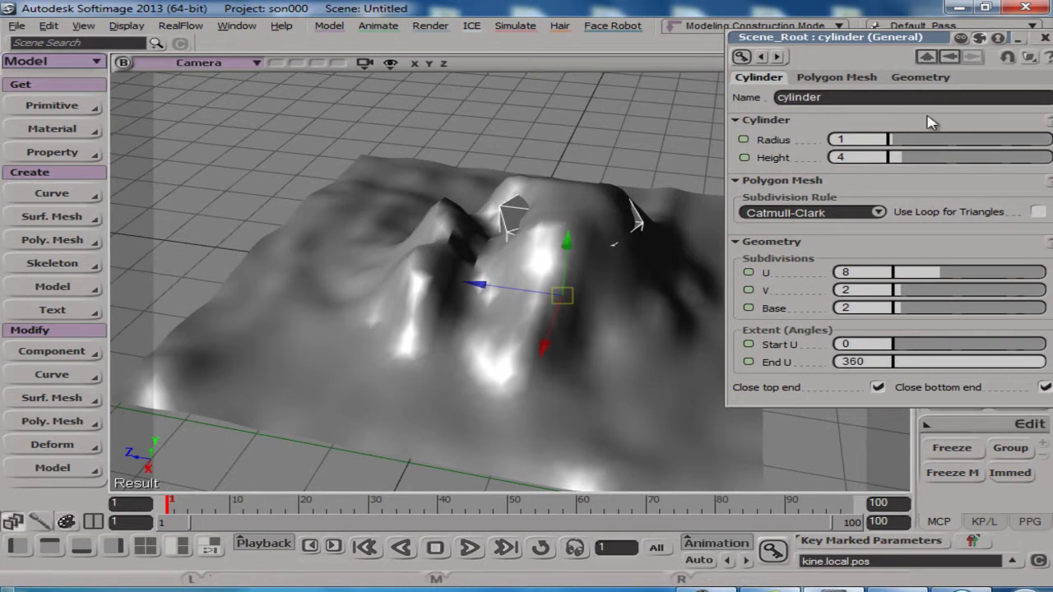
drag(928, 38, 741, 75)
click(860, 73)
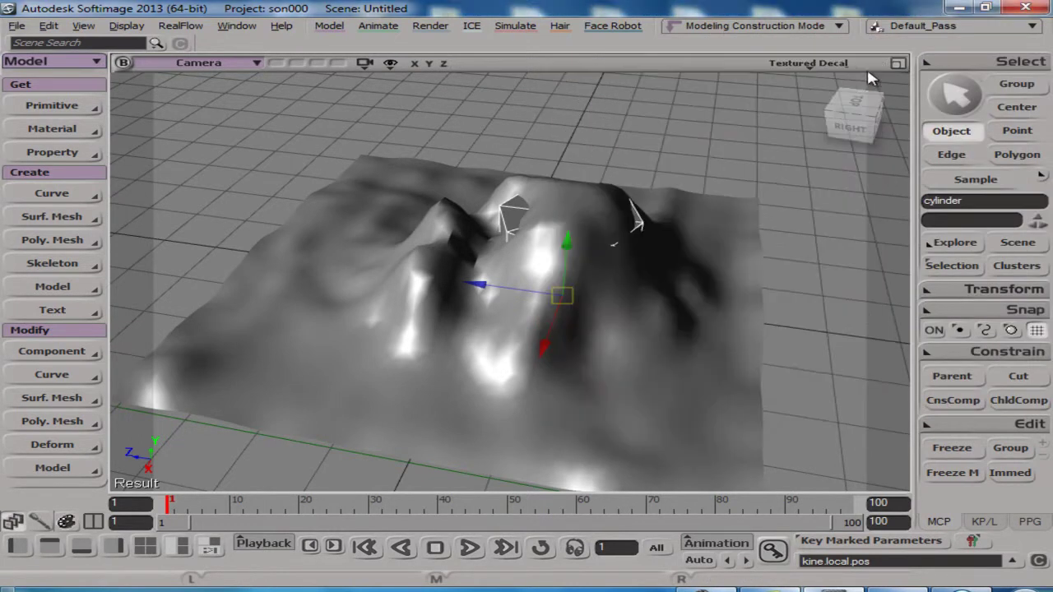
- Scale the cylinder down over the higher peak, undoing the first scaling attempt
key(x)
drag(562, 295, 541, 301)
key(ctrl+z)
key(s)
right_drag(658, 238, 670, 268)
drag(564, 295, 569, 261)
- Adjust the Camera viewport's display option and raise the cylinder until only its lower part cuts into the summit
key(s)
right_drag(581, 245, 773, 92)
click(809, 63)
click(752, 198)
key(s)
right_drag(587, 213, 565, 232)
drag(564, 232, 567, 196)
- Subtract the cylinder from the subdivided terrain with a Boolean Difference, hide the input meshes and close the settings
key(s)
right_drag(588, 238, 628, 292)
key(s)
drag(292, 134, 322, 145)
key(space)
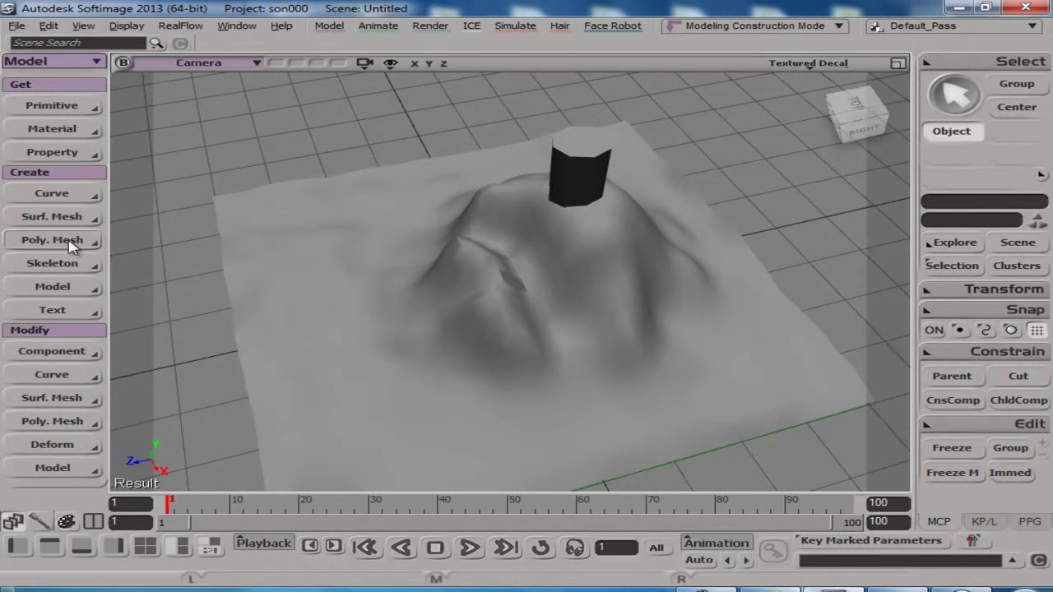
click(72, 240)
mouse_move(207, 390)
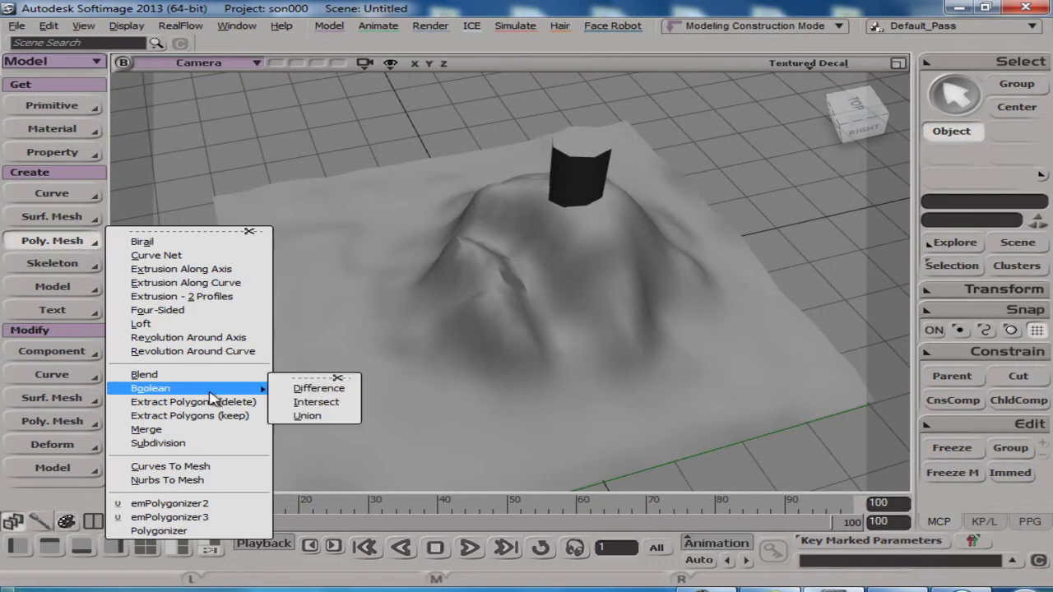
click(318, 390)
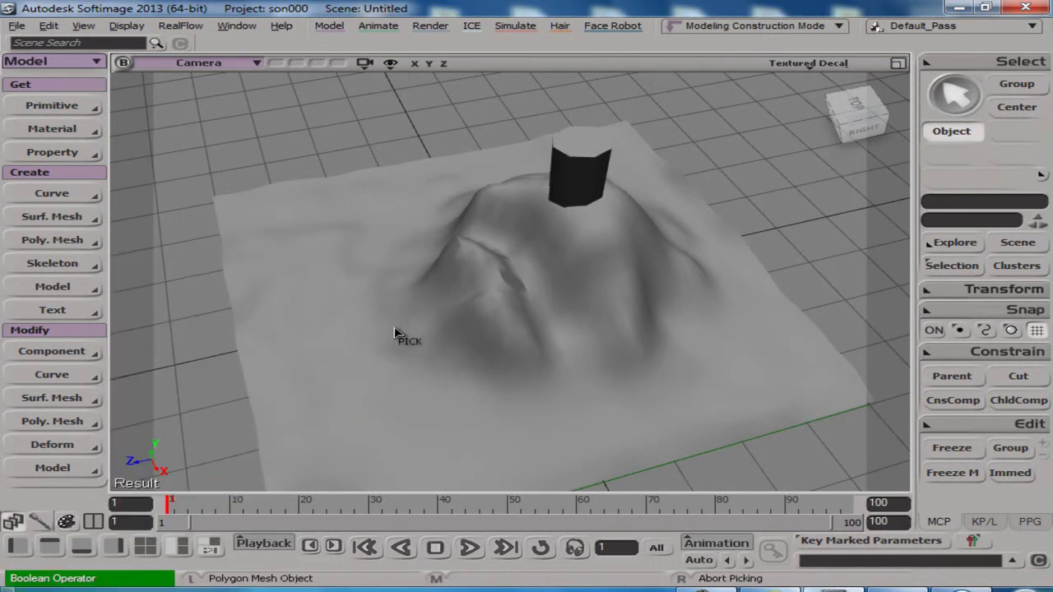
click(383, 236)
click(572, 156)
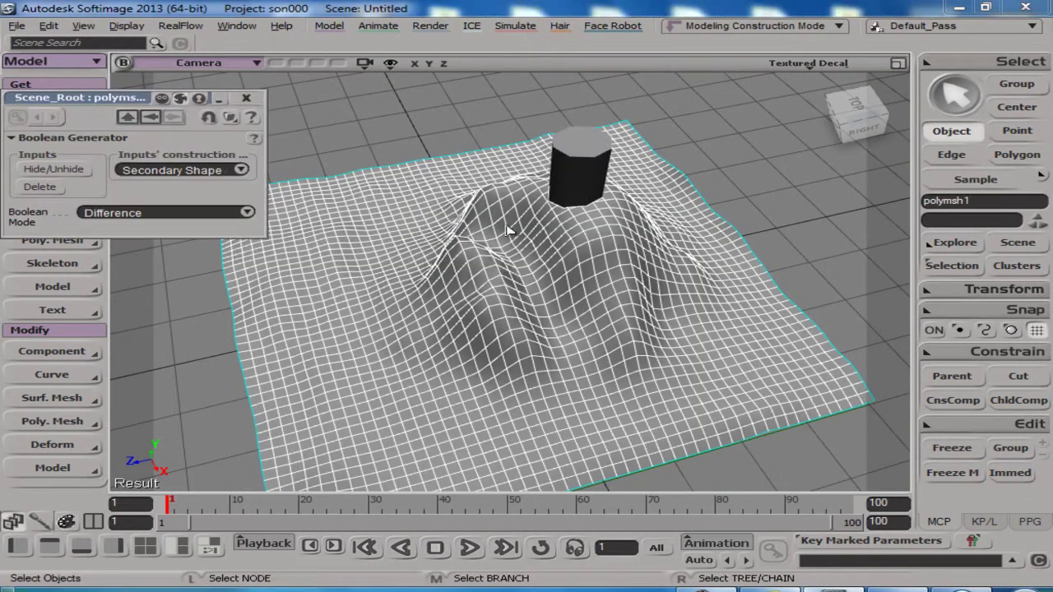
click(58, 170)
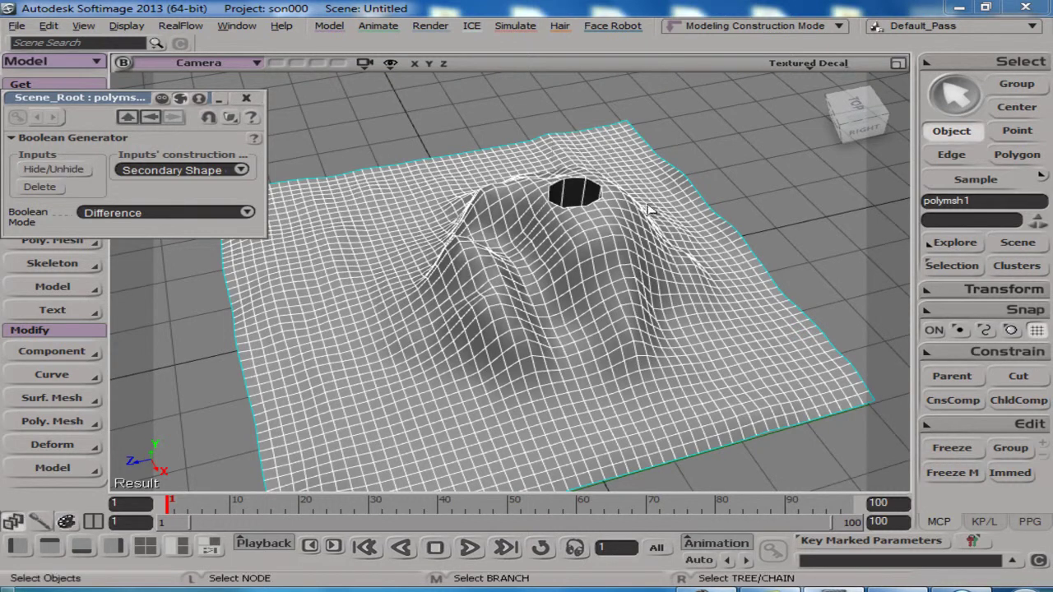
click(246, 100)
- Move one vertex location on the crater rim up along the Y axis to form a spike
scroll(710, 381, up, 3)
scroll(705, 367, down, 2)
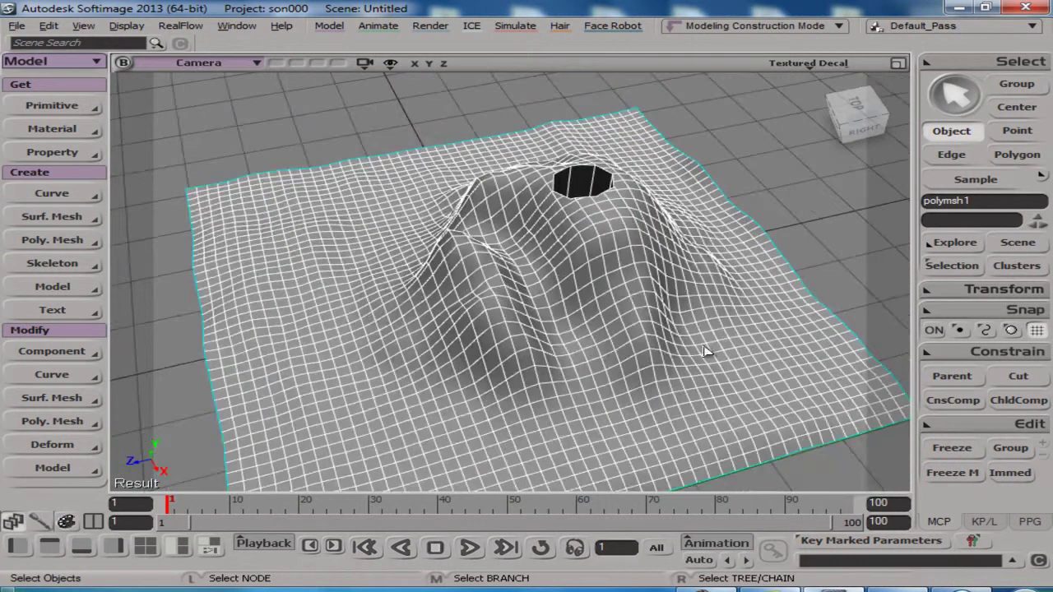
right_drag(576, 324, 526, 247)
scroll(527, 247, up, 3)
key(t)
click(517, 187)
key(v)
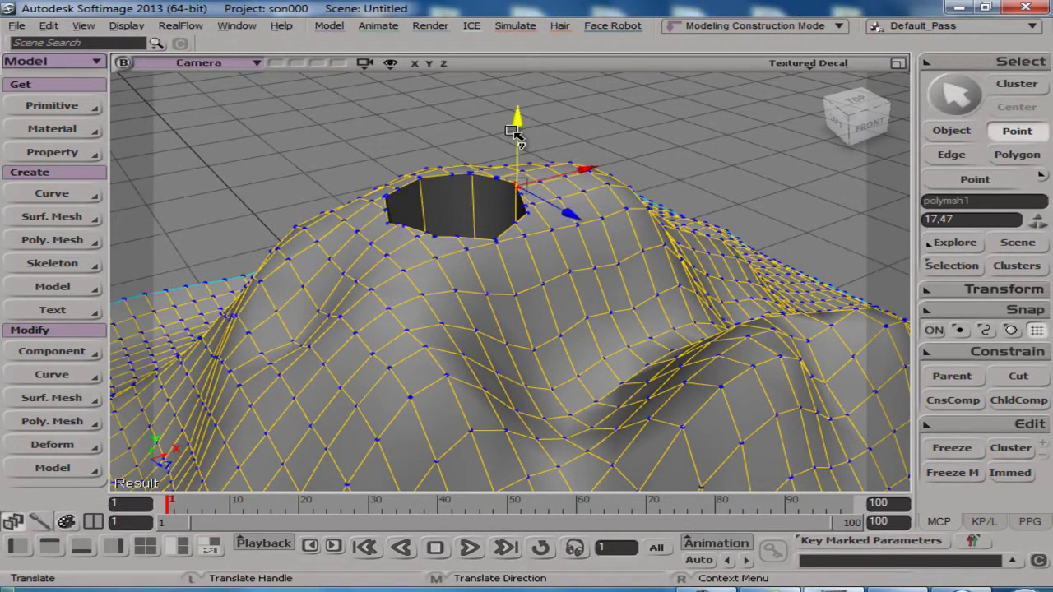
drag(517, 124, 514, 102)
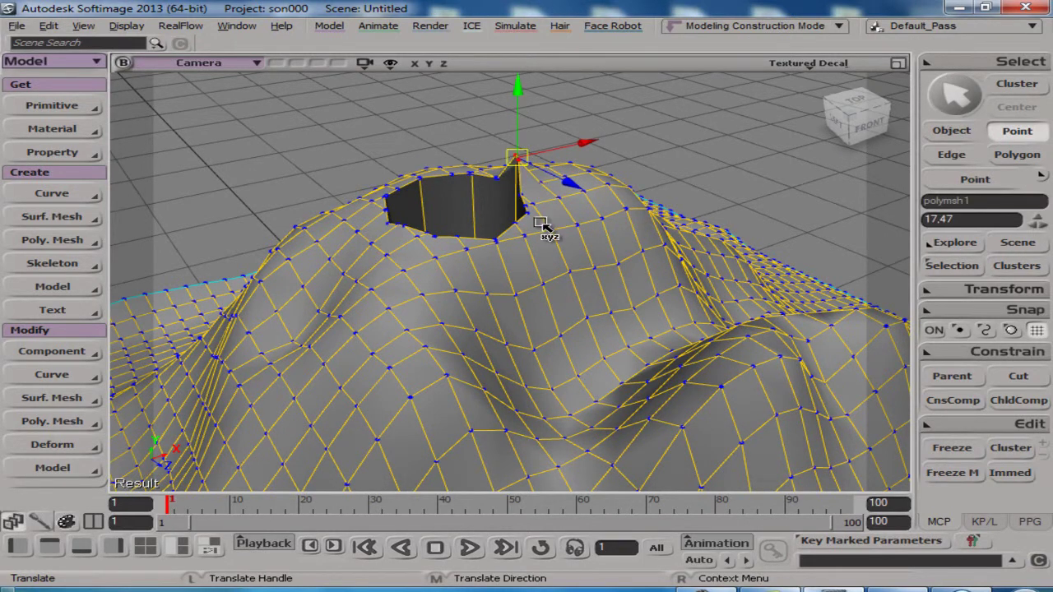
key(space)
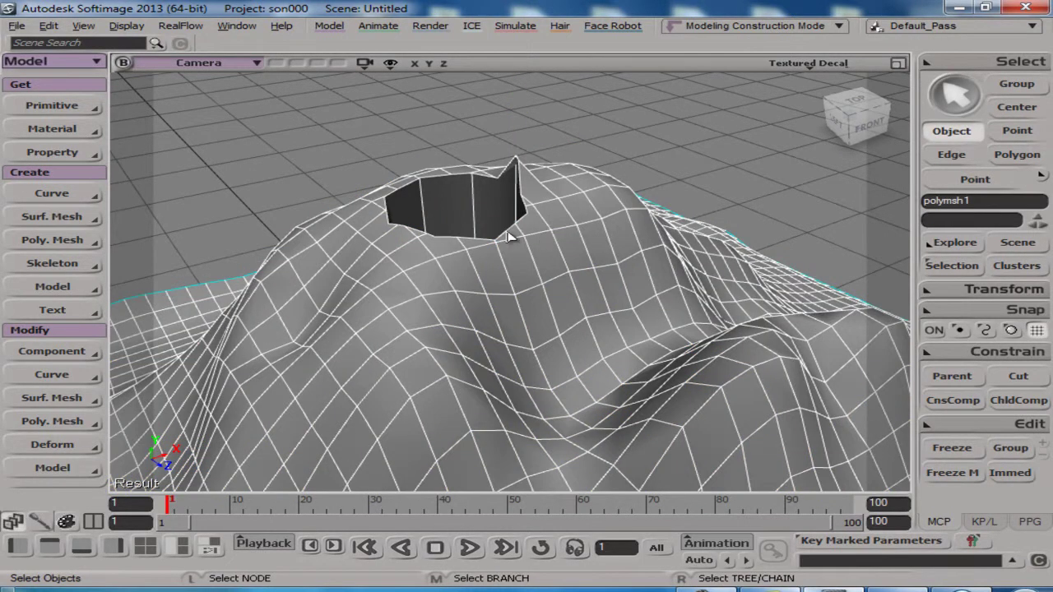
- Move further points around the crater rim vertically to make the edge jagged
key(t)
click(424, 239)
key(v)
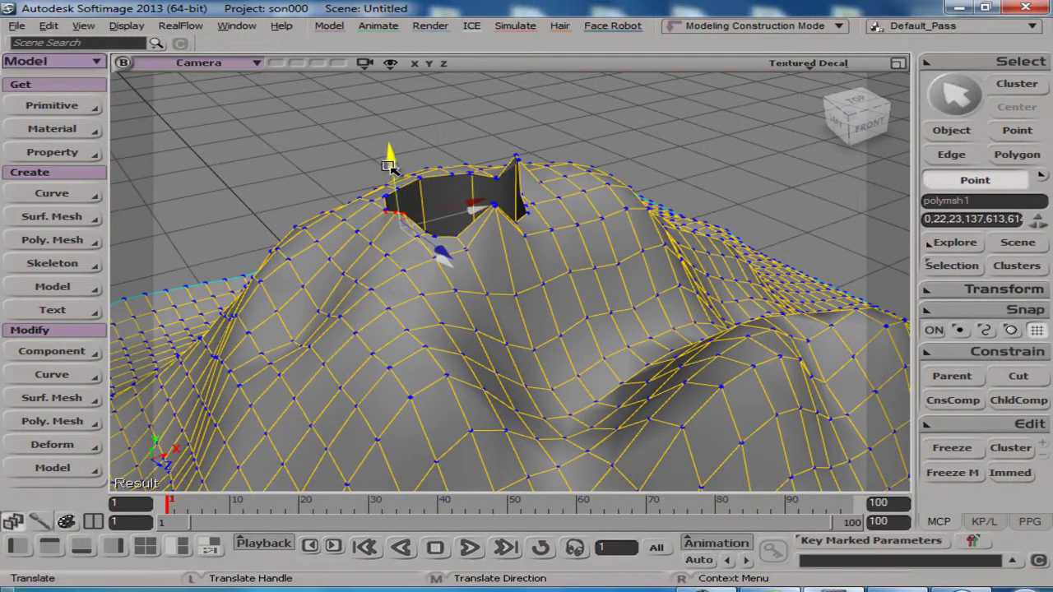
key(s)
right_drag(468, 312, 650, 379)
key(space)
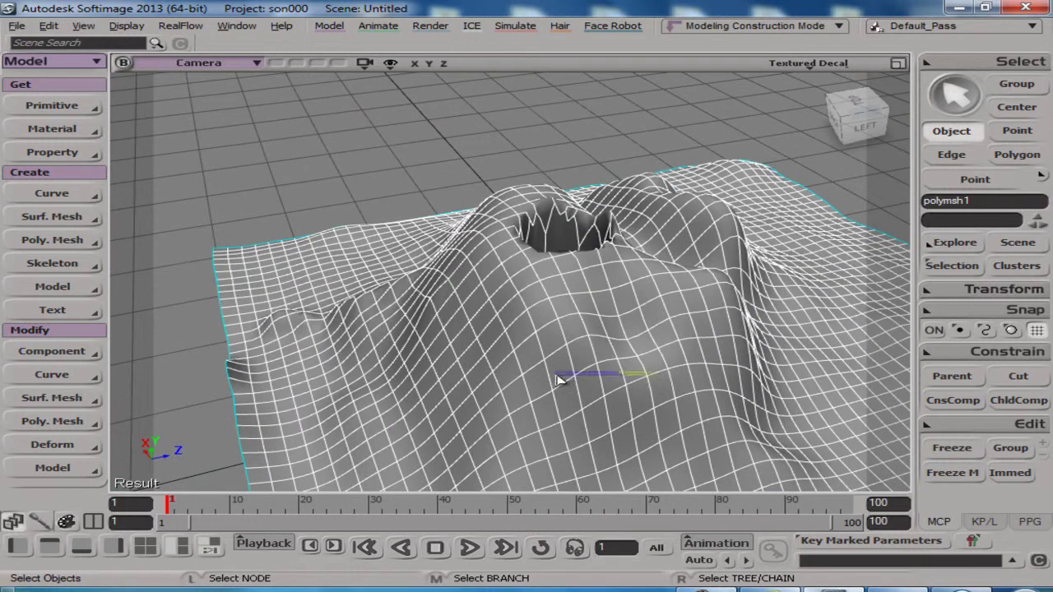
- Assign a Constant material to the crater mesh and apply a rock image as its texture
key(s)
drag(632, 379, 521, 345)
click(89, 128)
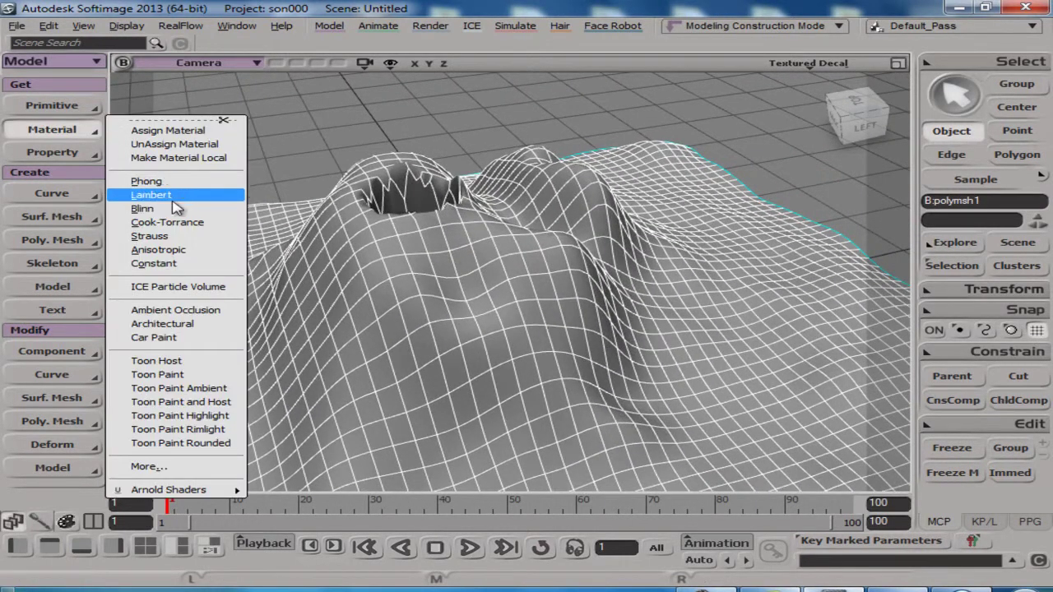
click(186, 263)
click(475, 238)
mouse_move(545, 254)
click(650, 260)
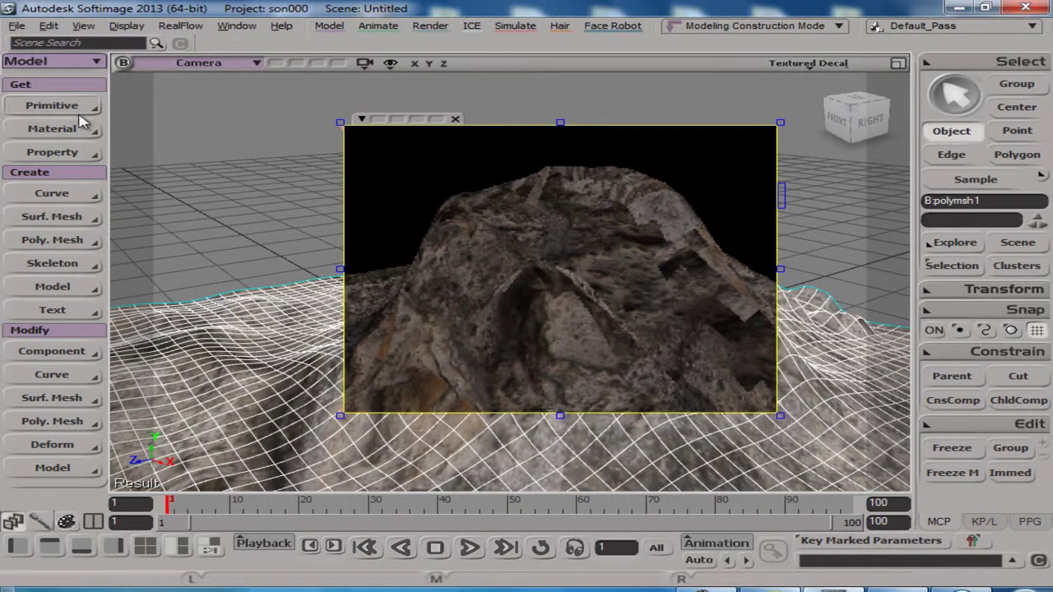
- Add a Flat light to the scene
click(51, 105)
mouse_move(143, 280)
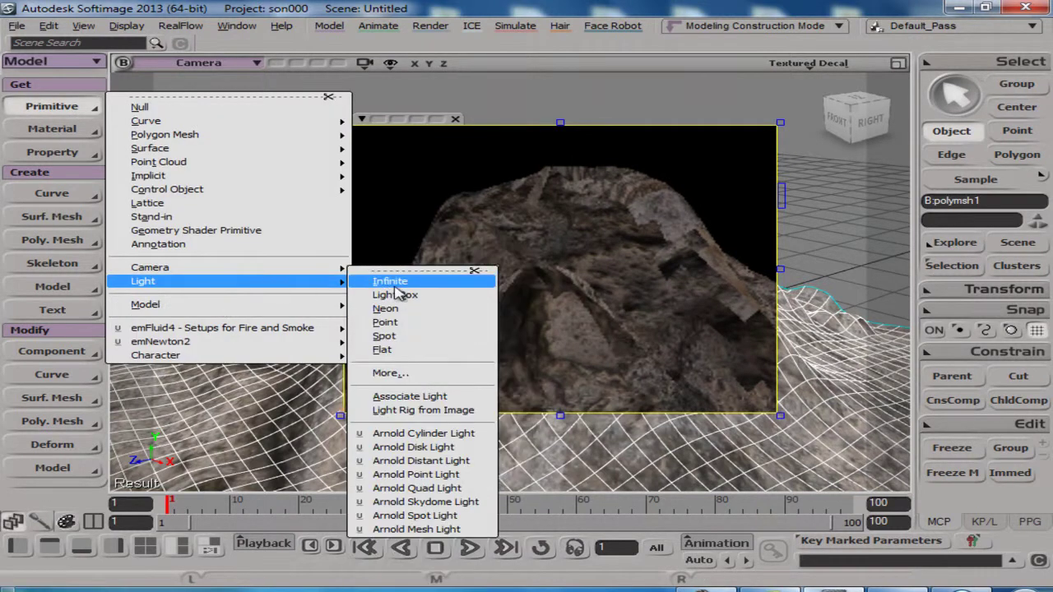
click(405, 352)
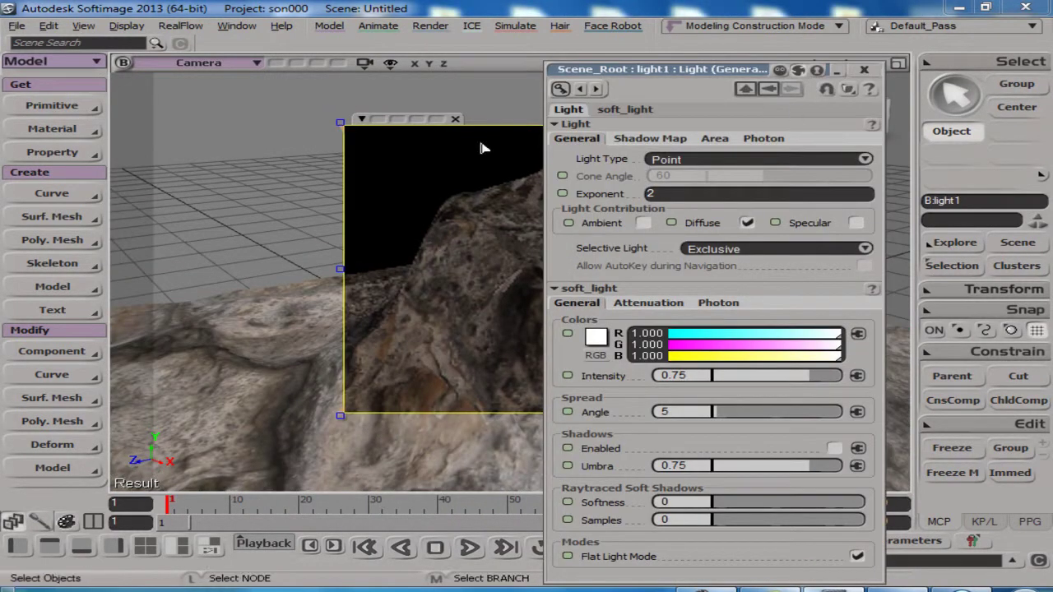
- Add an Infinite light to the scene
click(51, 105)
mouse_move(214, 305)
mouse_move(144, 281)
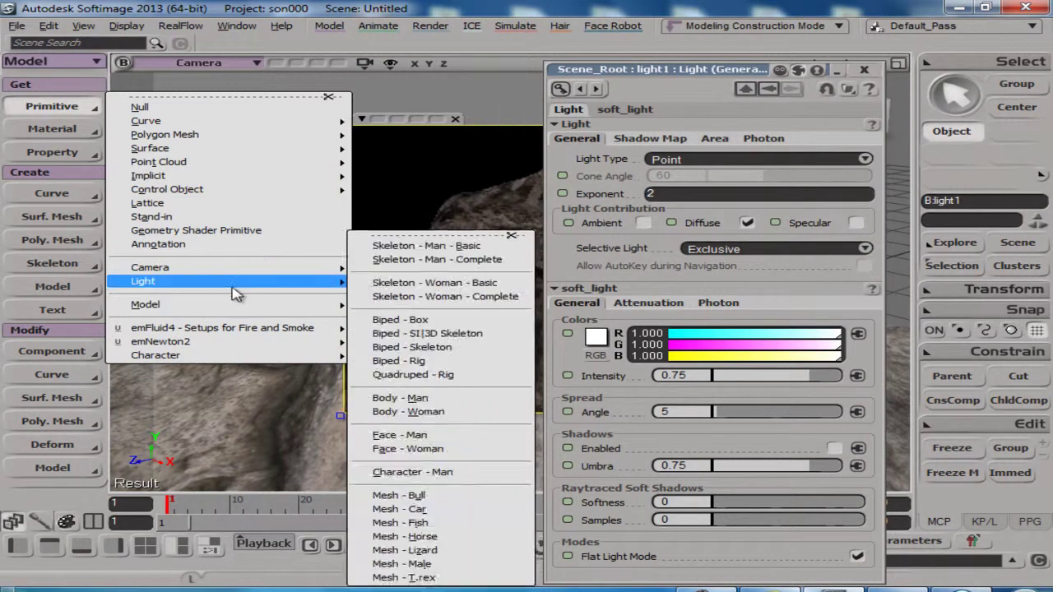
click(387, 279)
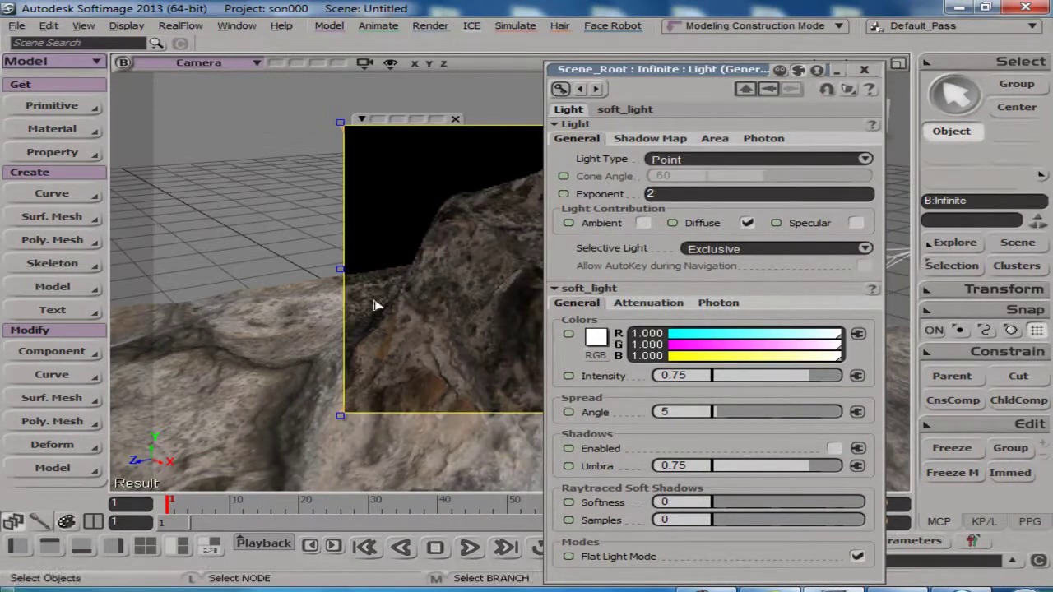
- Close the light's properties and the render region, and rotate the Infinite light so it aims down toward the terrain
click(864, 70)
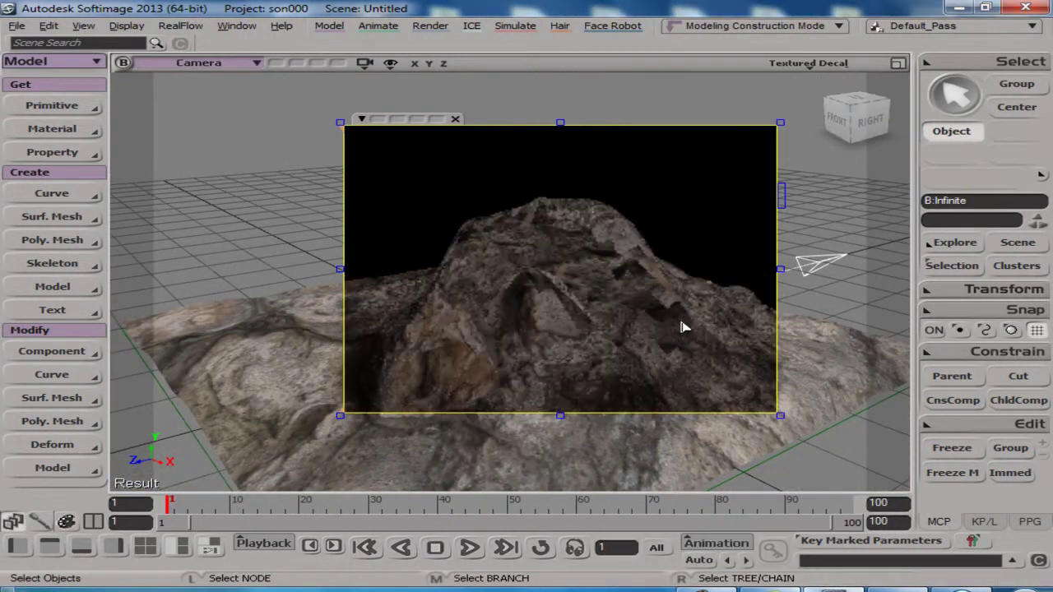
click(455, 120)
click(779, 286)
key(c)
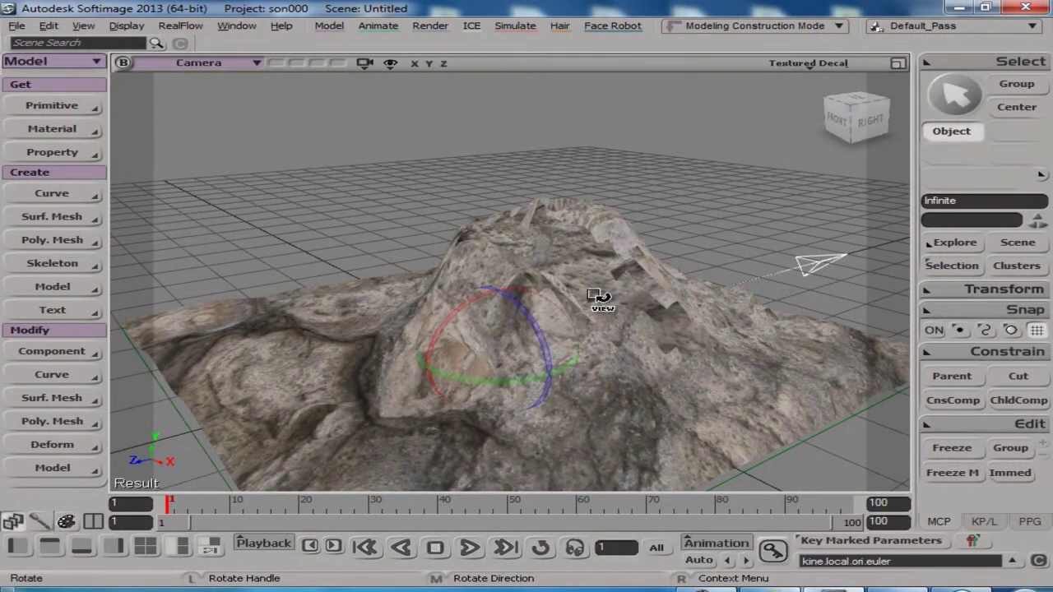
drag(463, 301, 531, 250)
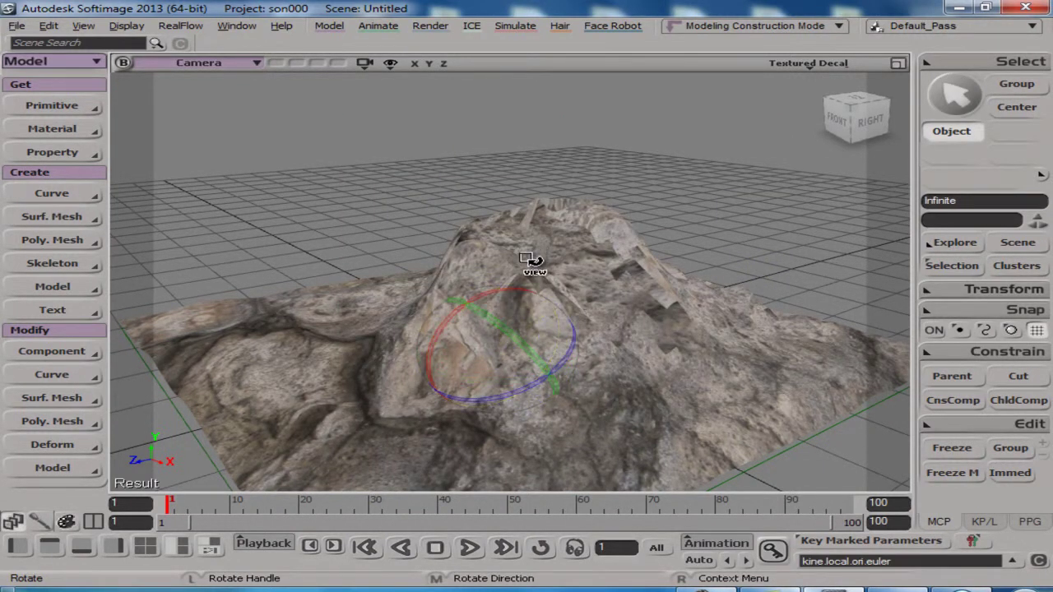
- Move the Infinite light up above the volcano and outward along the Z axis, clear of the terrain
key(v)
drag(495, 348, 491, 103)
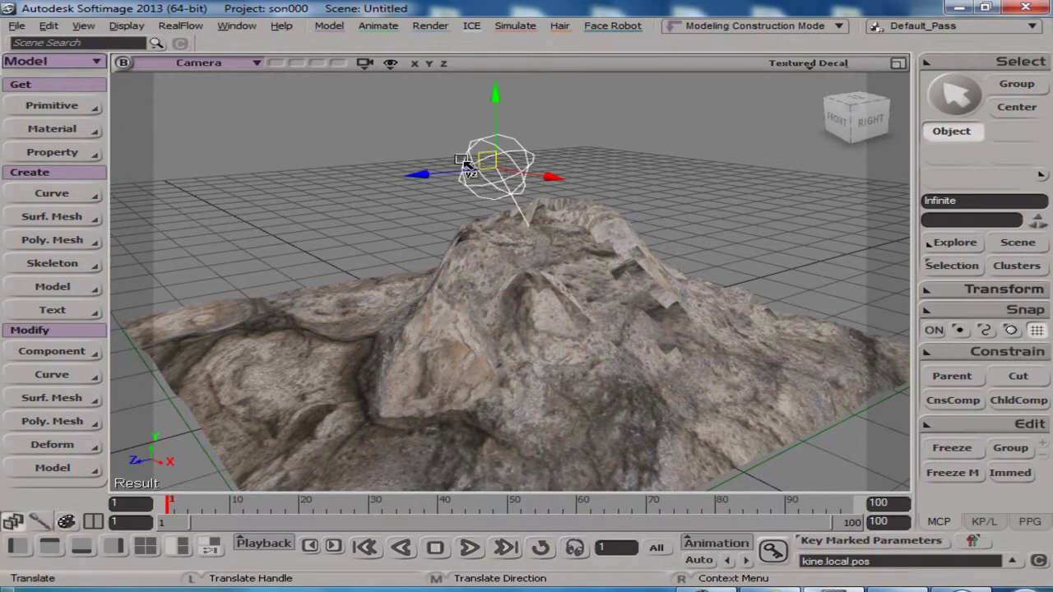
drag(426, 177, 172, 207)
scroll(540, 381, up, 3)
scroll(541, 381, up, 3)
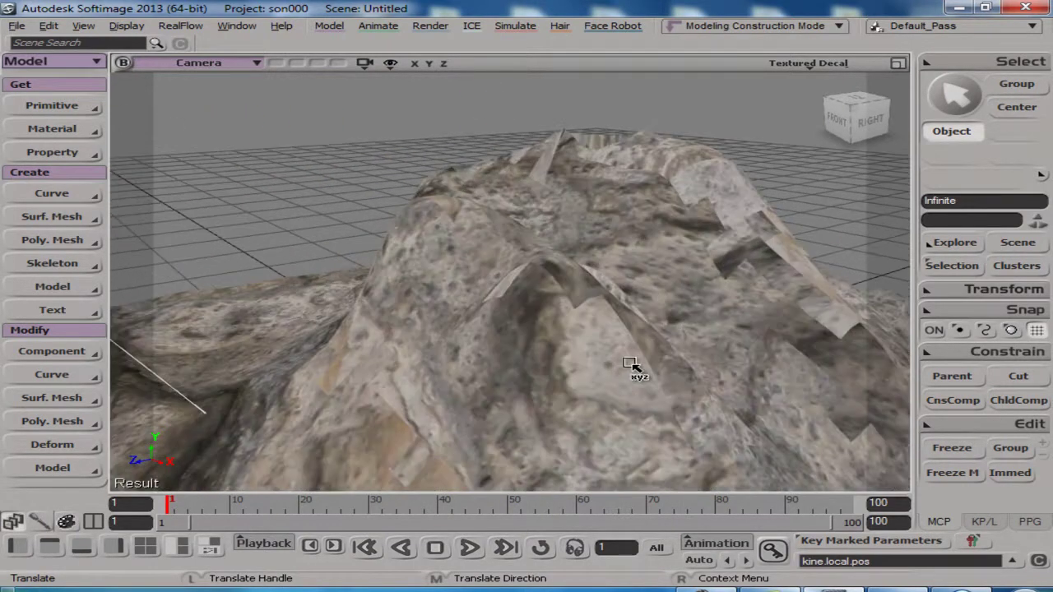
scroll(630, 369, up, 3)
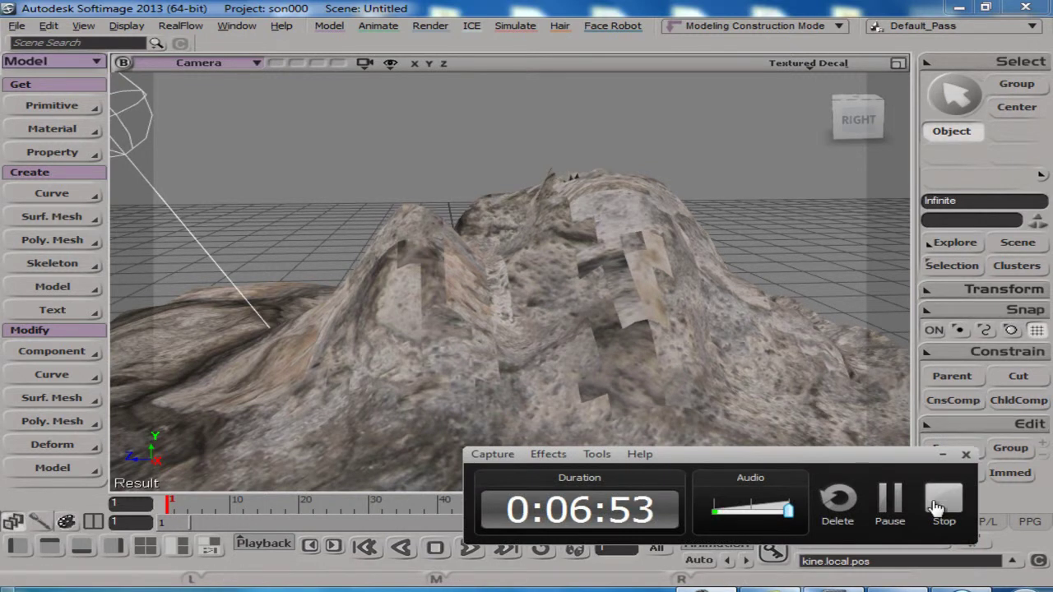
click(804, 492)
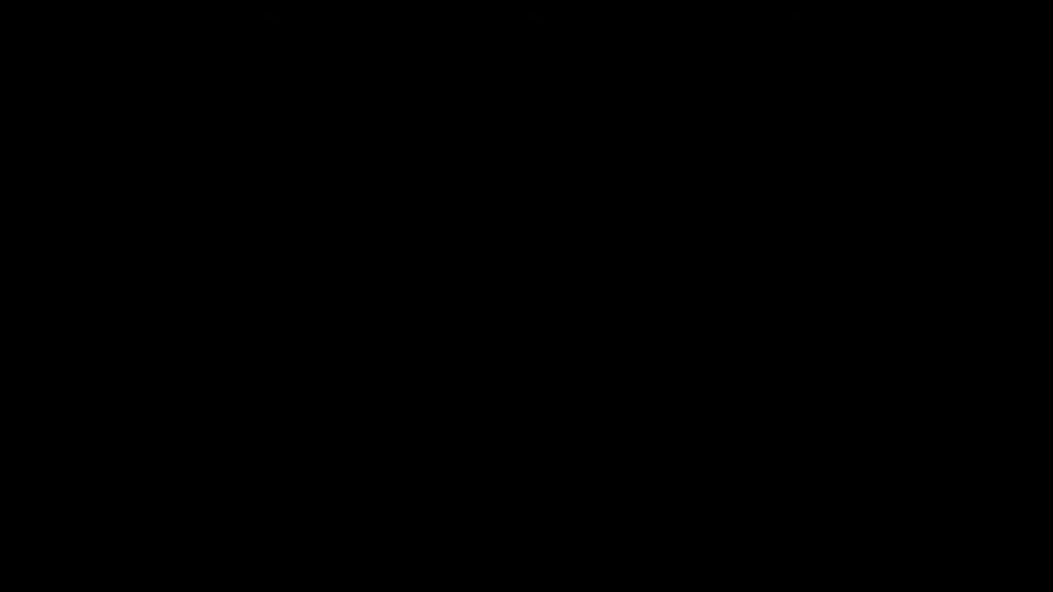